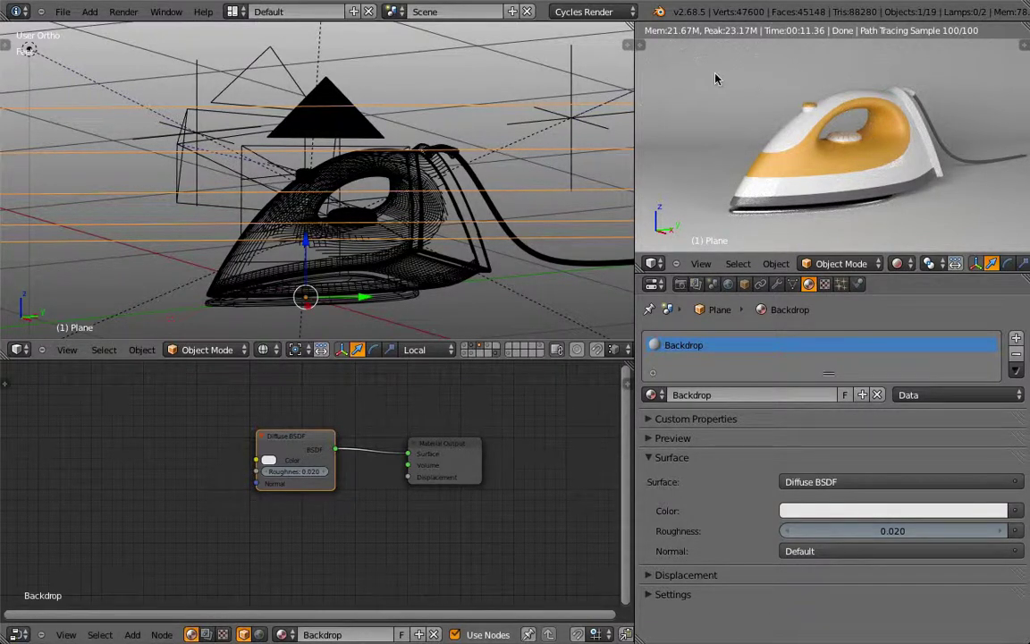
Step: Try a render region on the preview, discard it, and collapse the Surface panel
key("ctrl+b")
left_click_drag(700, 60, 1006, 236)
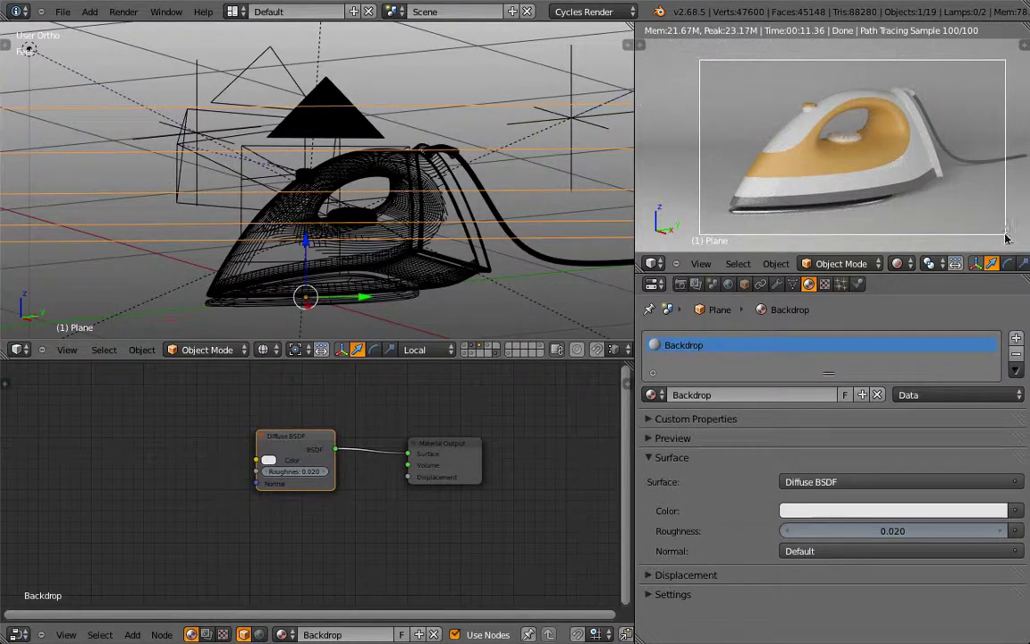
key("Escape")
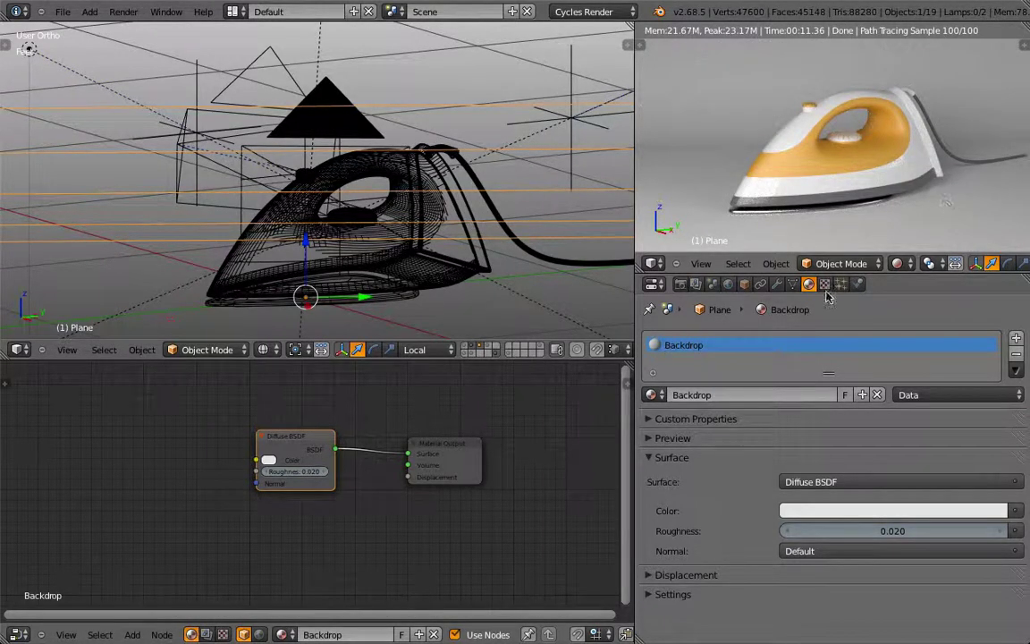
left_click(649, 458)
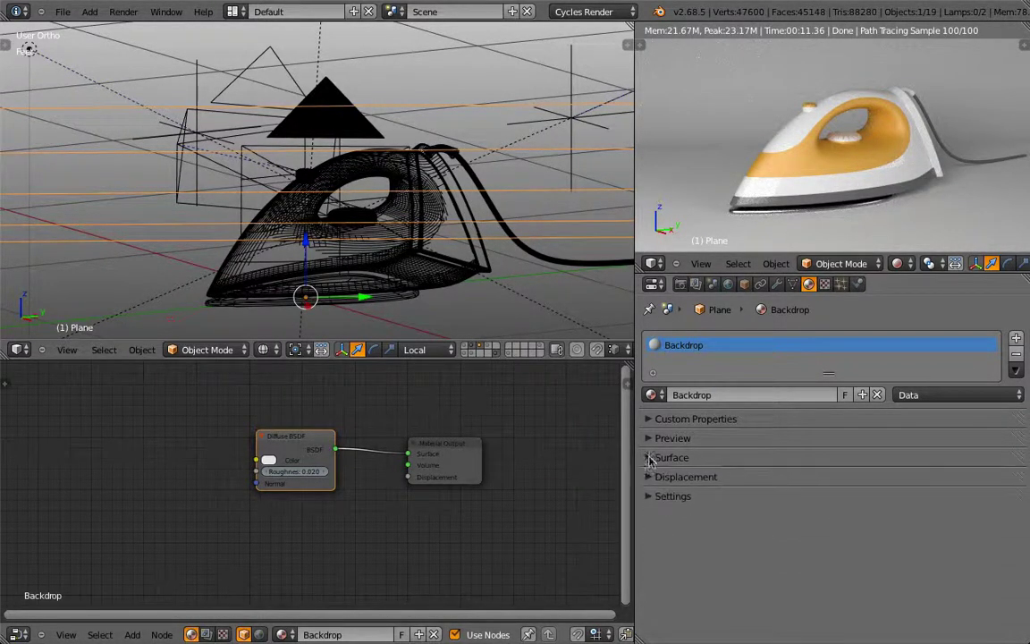
Step: Switch the camera viewport shading from Rendered to Solid
left_click(898, 263)
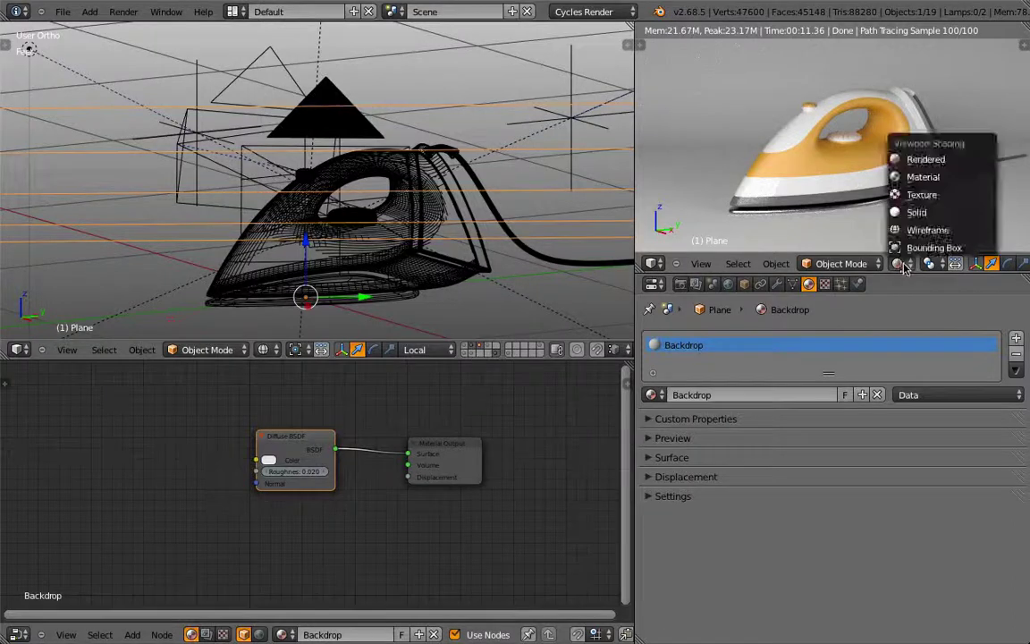
left_click(921, 212)
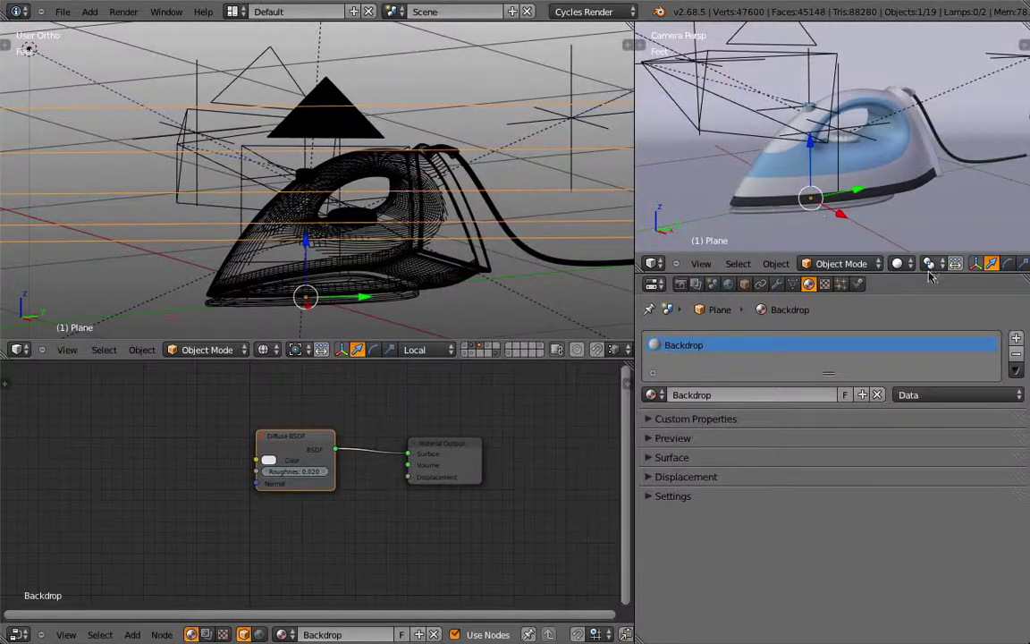
left_click(898, 263)
Step: Keep Solid shading and show Render properties with only the Dimensions panel expanded
left_click(916, 214)
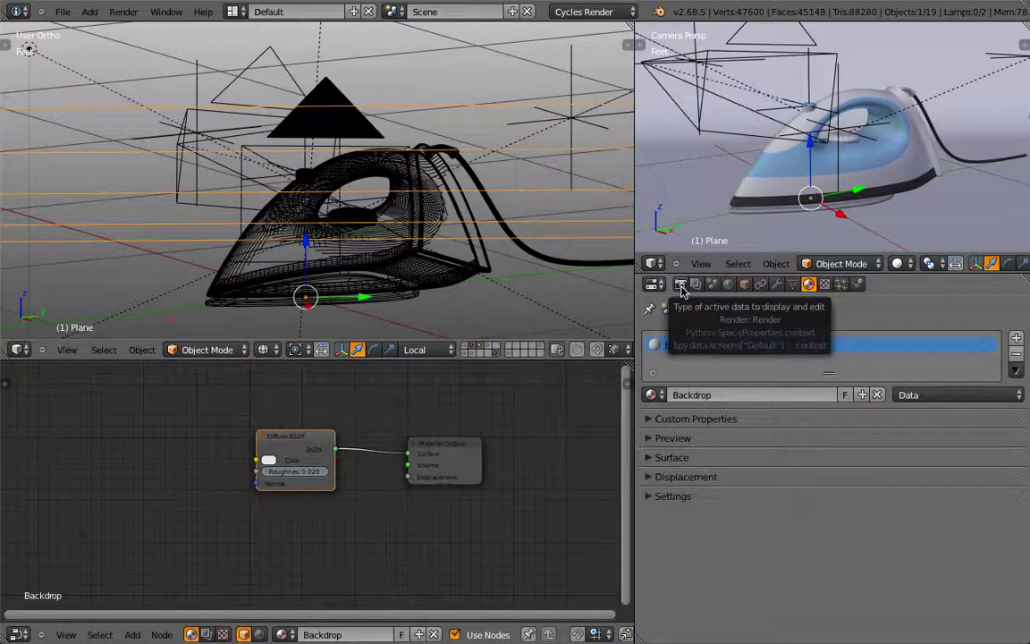
left_click(681, 285)
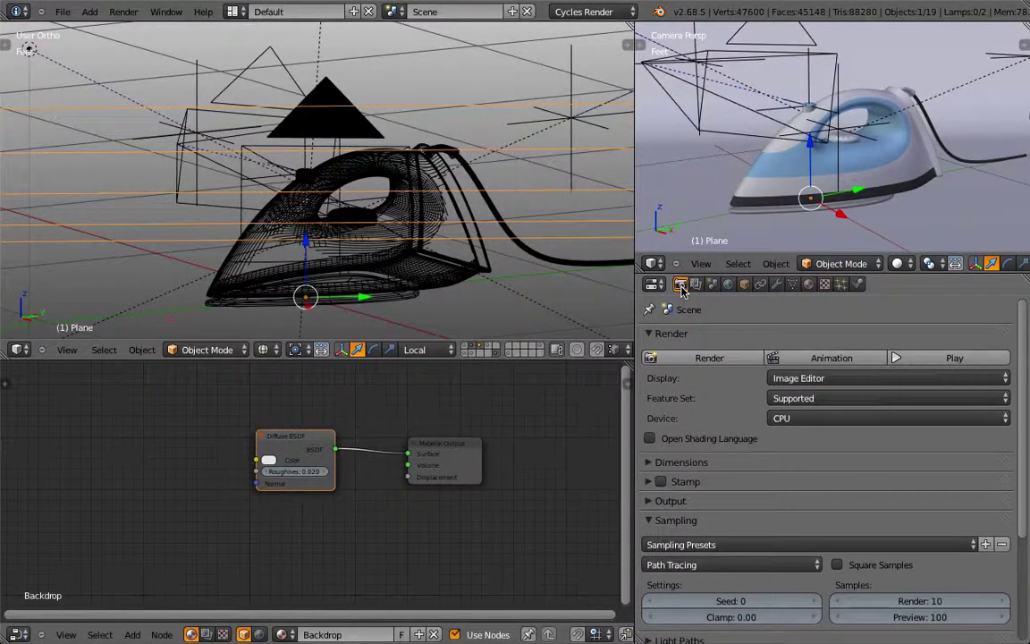
left_click(666, 333)
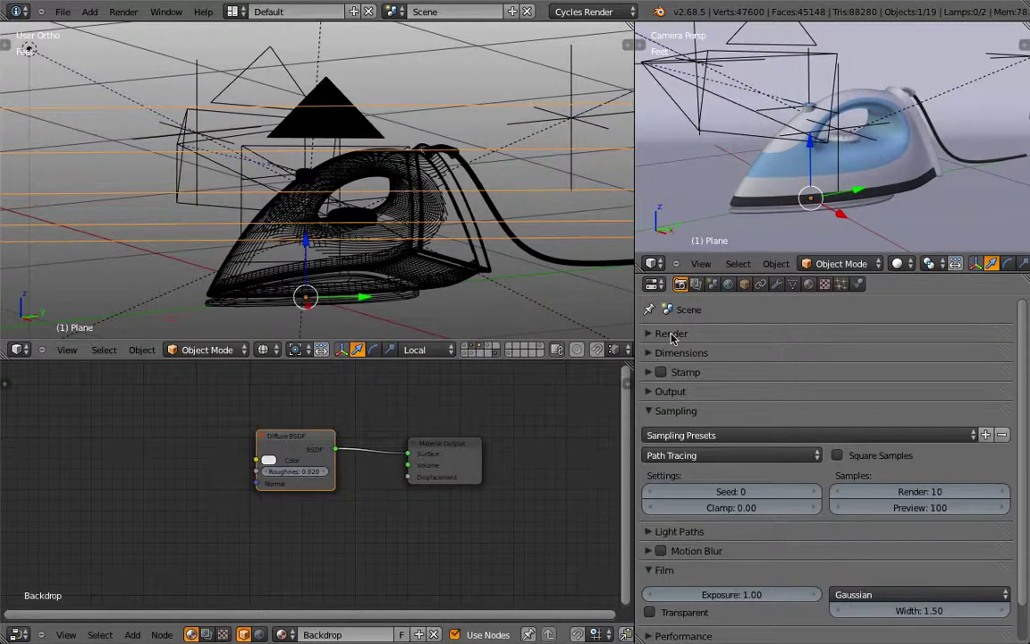
left_click(675, 411)
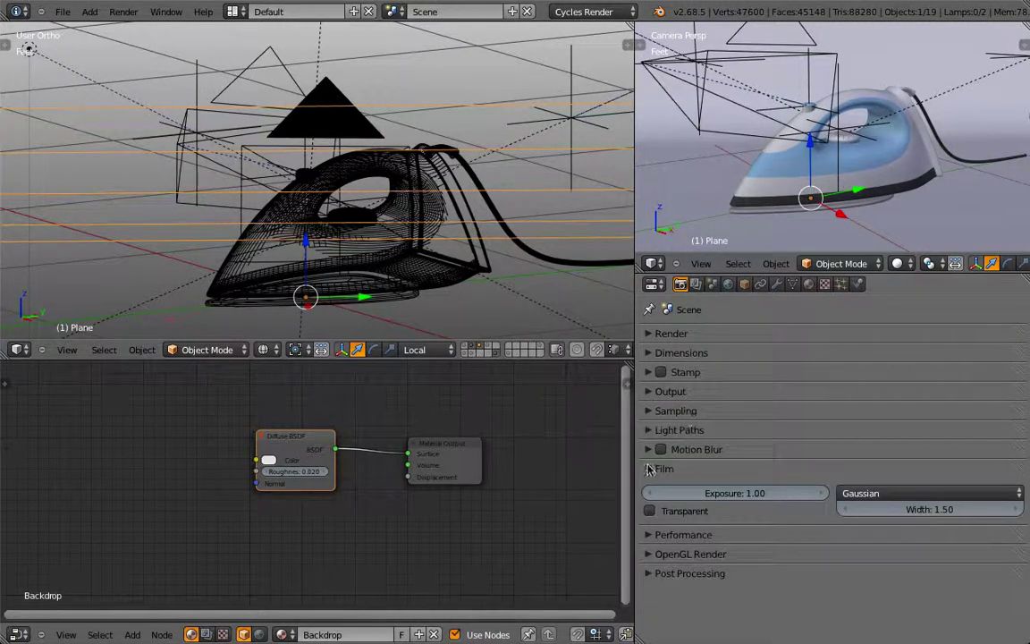
left_click(666, 468)
left_click(680, 352)
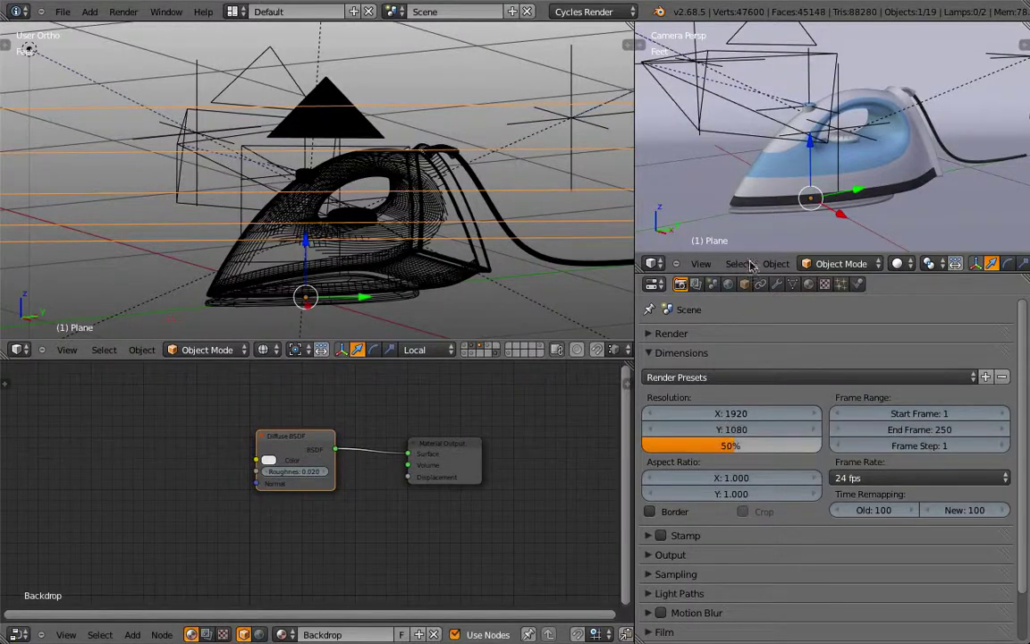
Step: Set the resolution scale to 100% for full 1920 × 1080 output
scroll(803, 107, "down", 5)
scroll(803, 107, "up", 3)
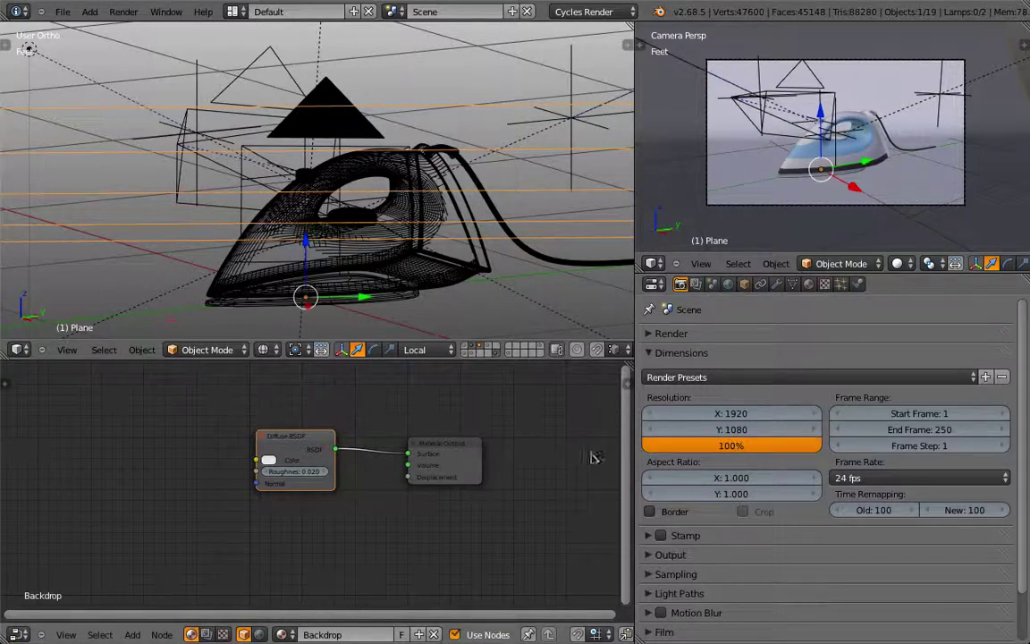
left_click(724, 446)
type("50")
key("Return")
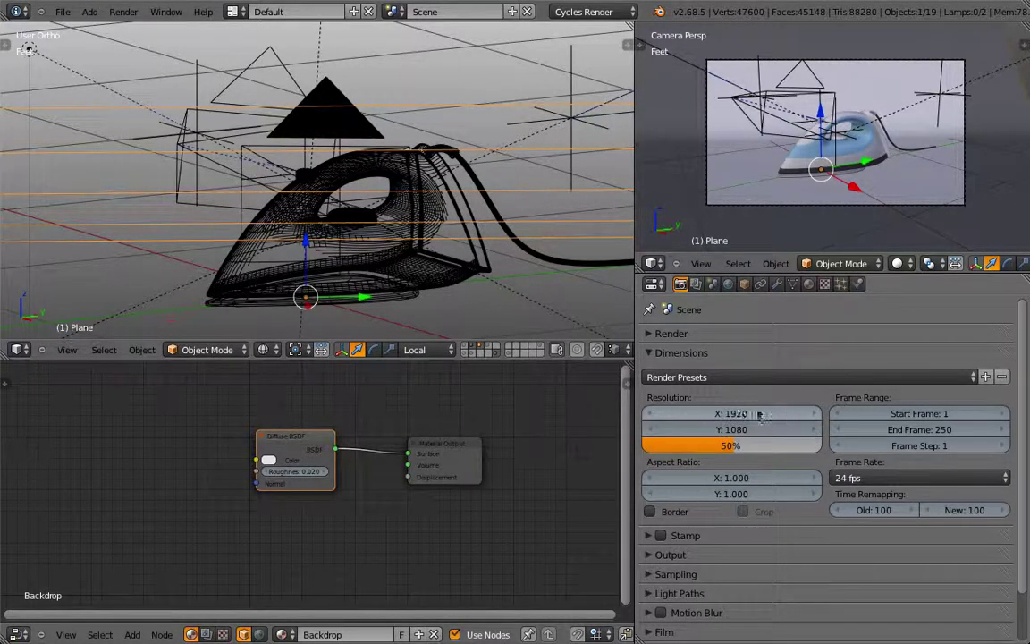
left_click_drag(735, 445, 821, 446)
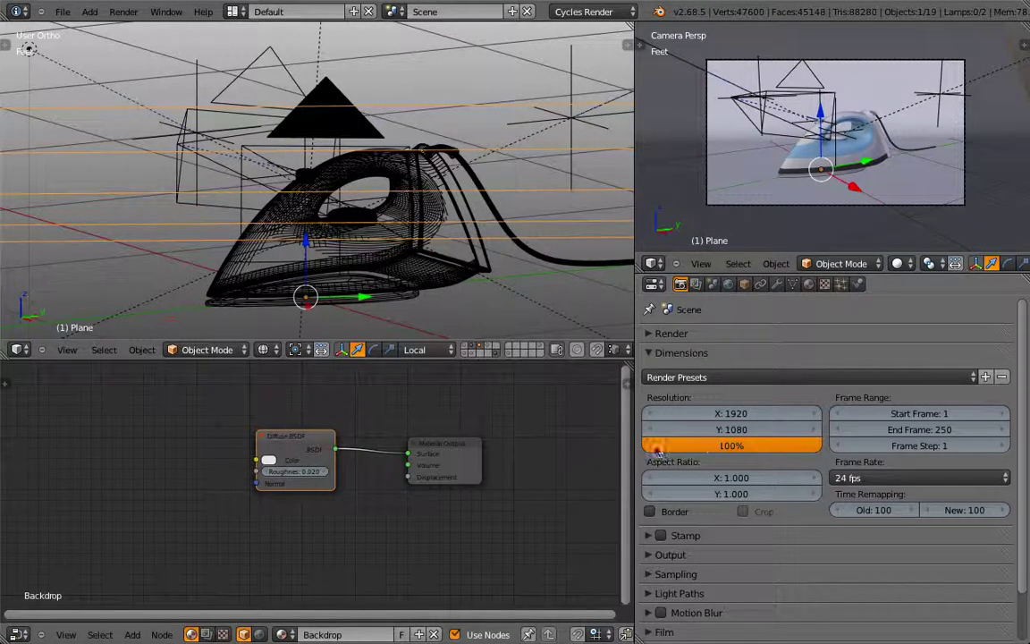
left_click(825, 380)
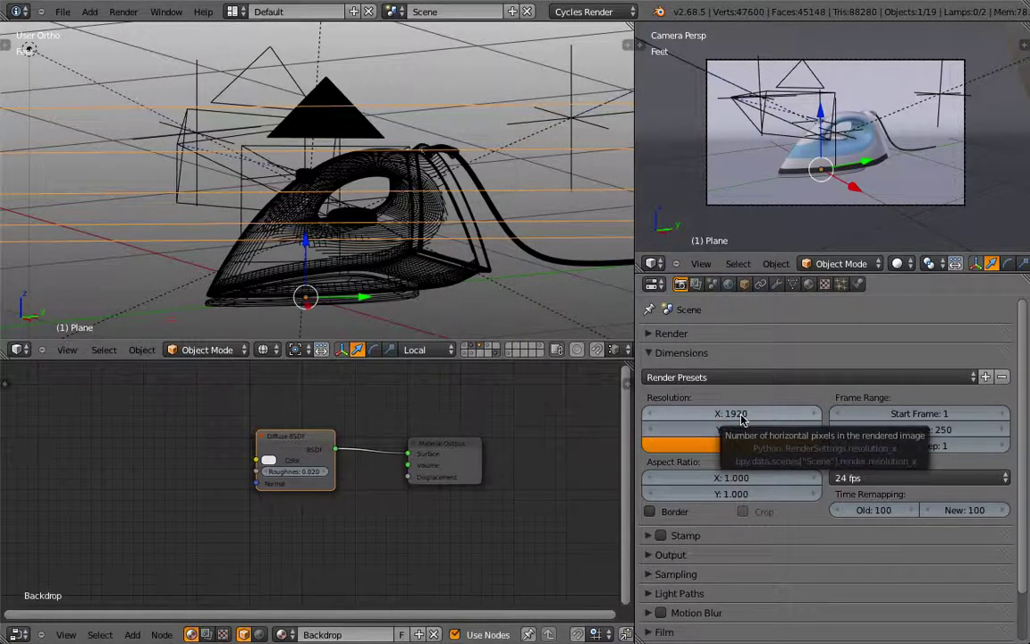
Step: Launch Pixelmator through Spotlight and start a new document
key("super+space")
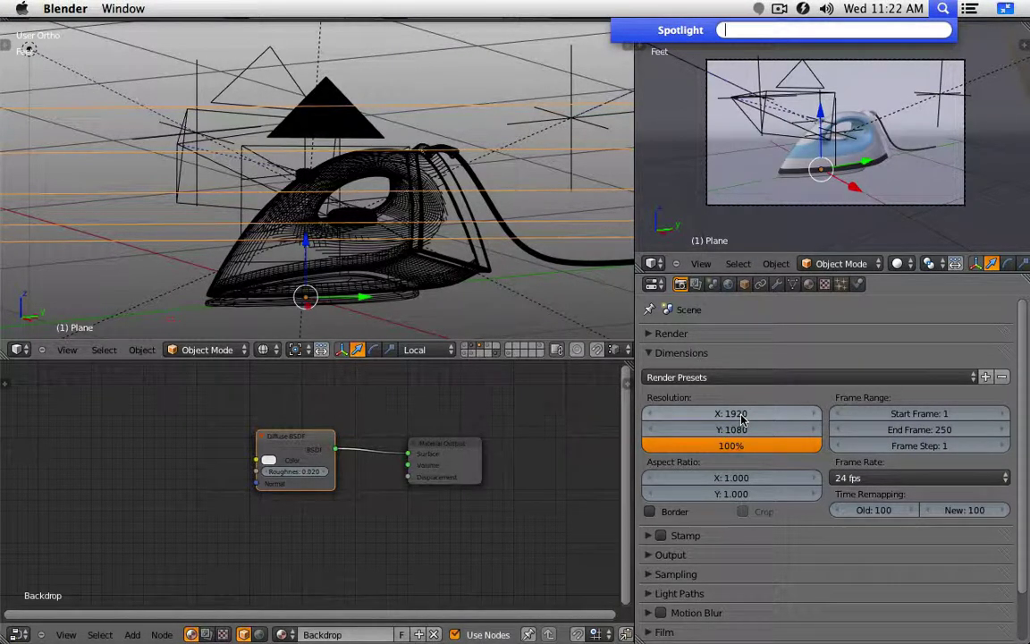
type("pixel")
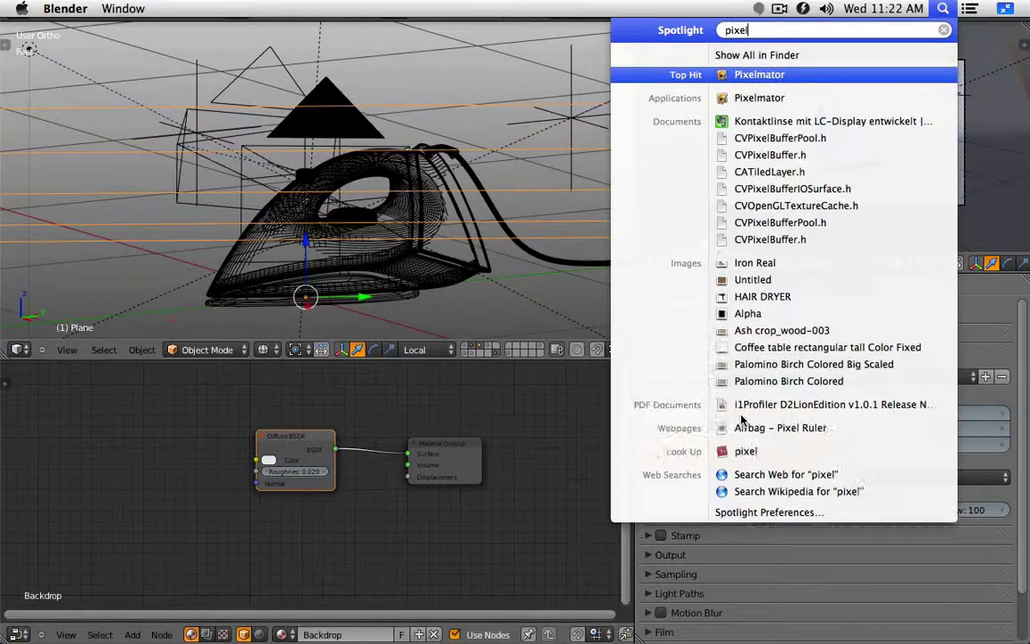
key("Return")
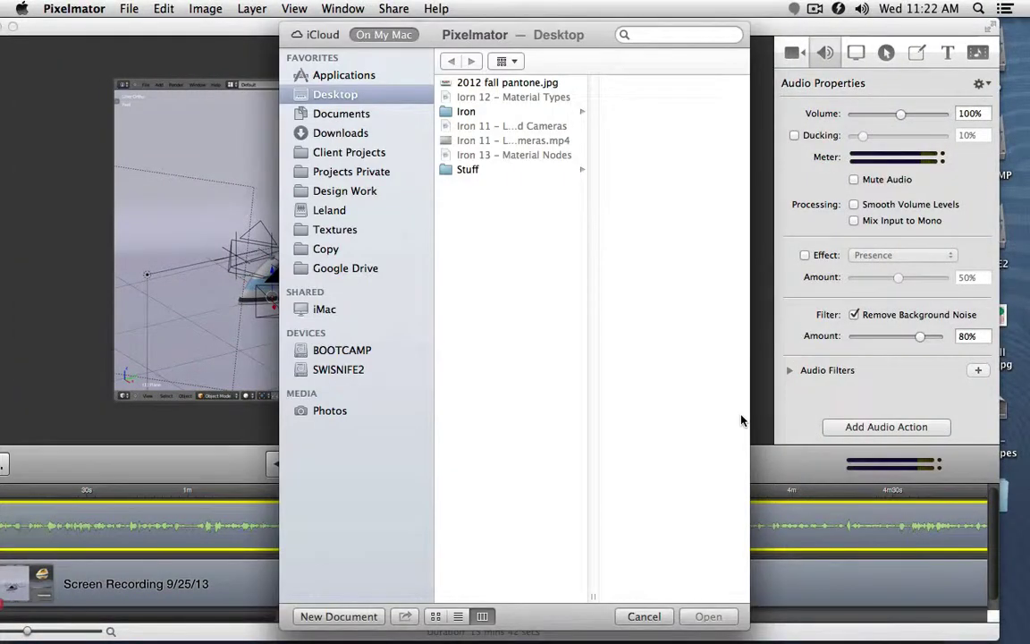
left_click(339, 616)
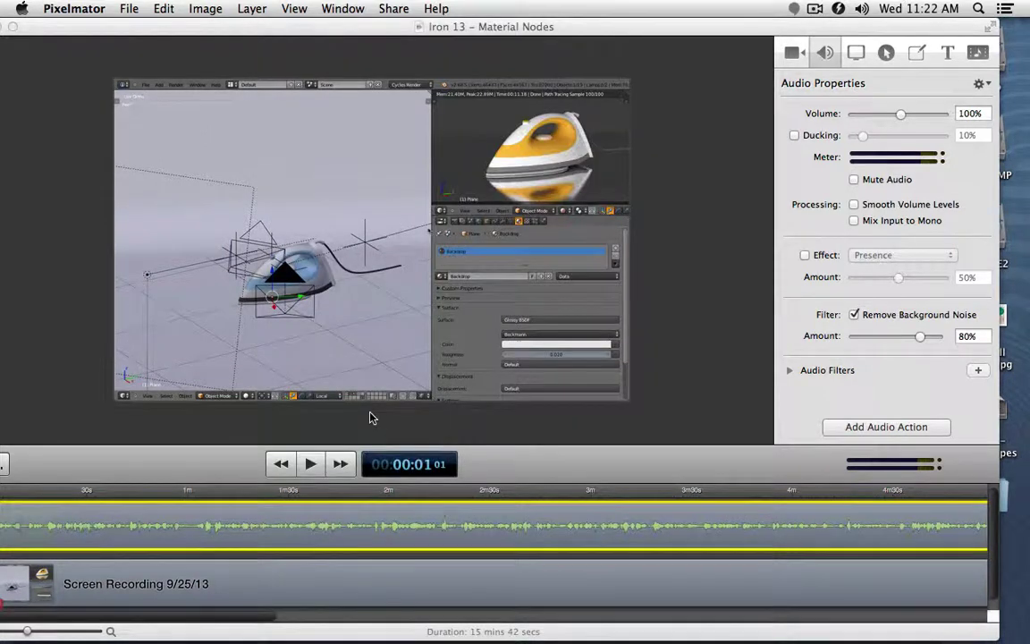
Step: Set the new document to inches, 8.5 × 11, at 150 pixels per inch
left_click(582, 195)
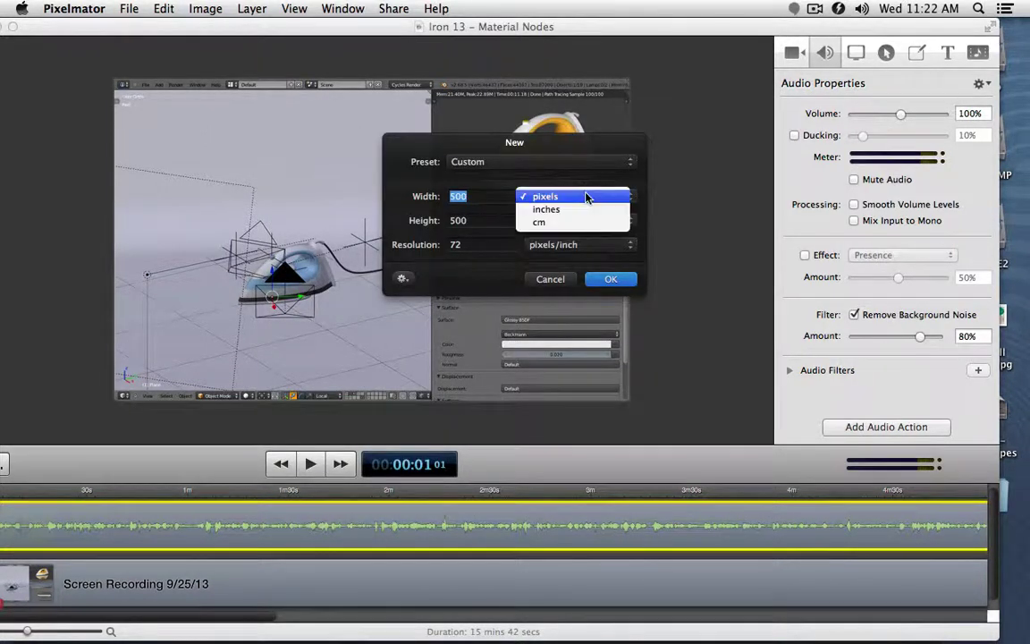
left_click(581, 210)
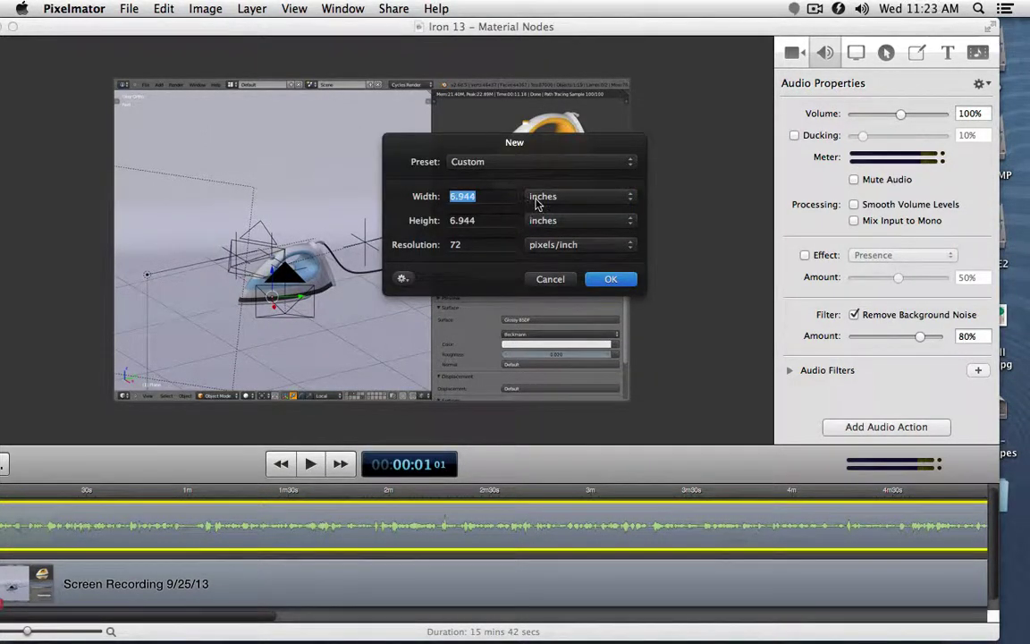
double_click(486, 245)
type("150")
double_click(487, 197)
type("8.5")
key("Tab")
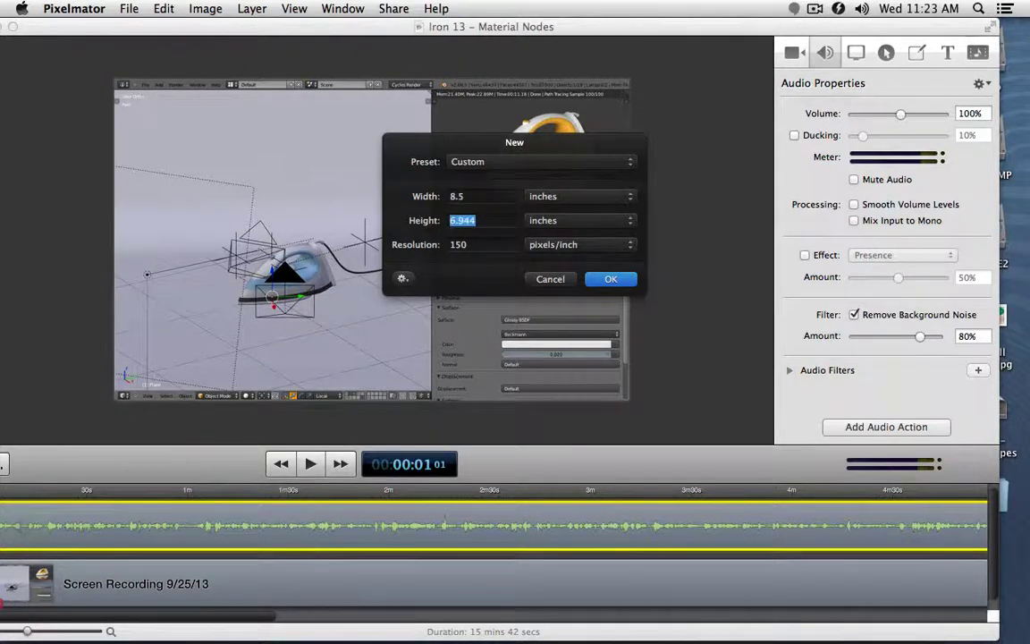
type("11")
key("Tab")
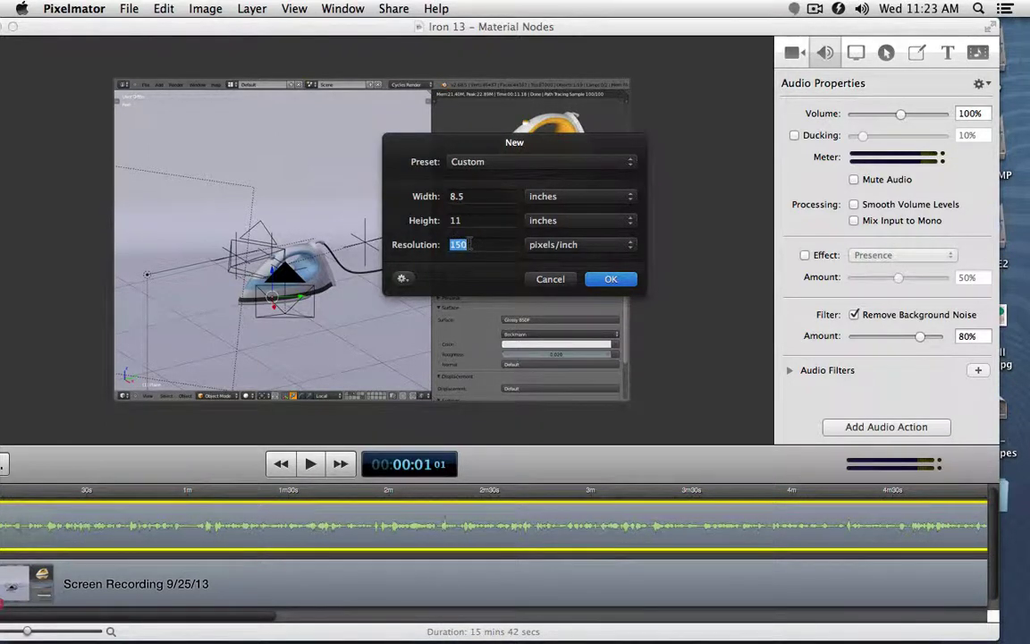
Step: Create the document, confirm it measures 1275 × 1650 pixels, then switch back to Blender
left_click(612, 280)
left_click(205, 8)
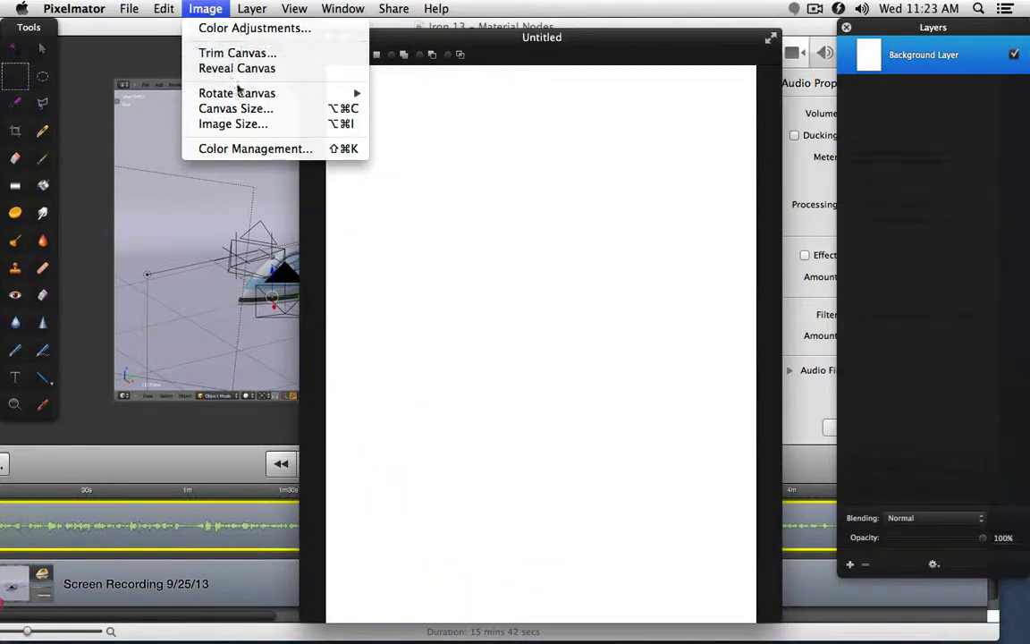
left_click(255, 124)
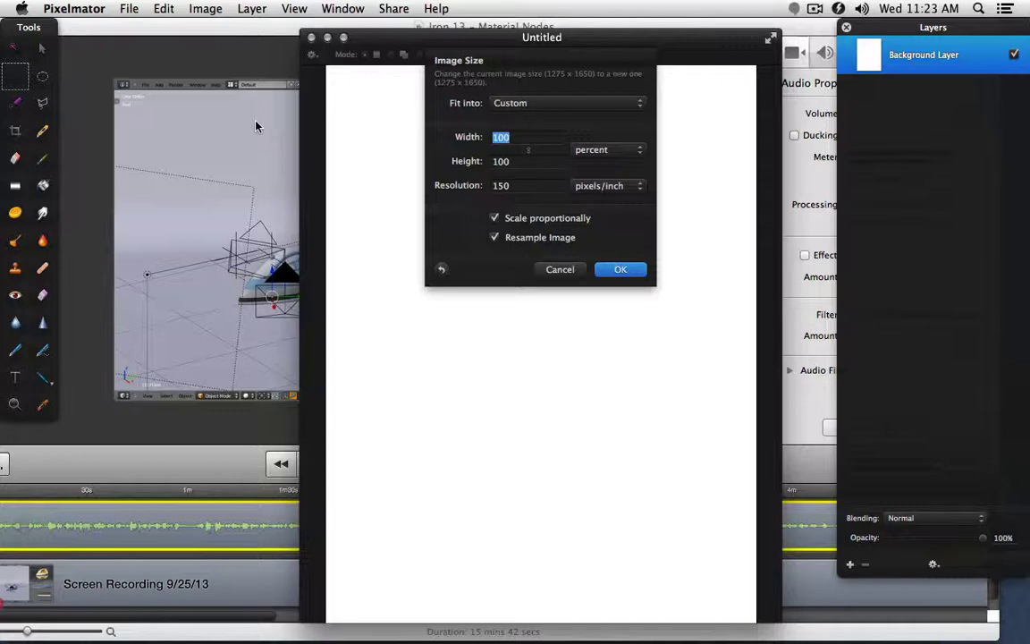
left_click(608, 149)
left_click(611, 139)
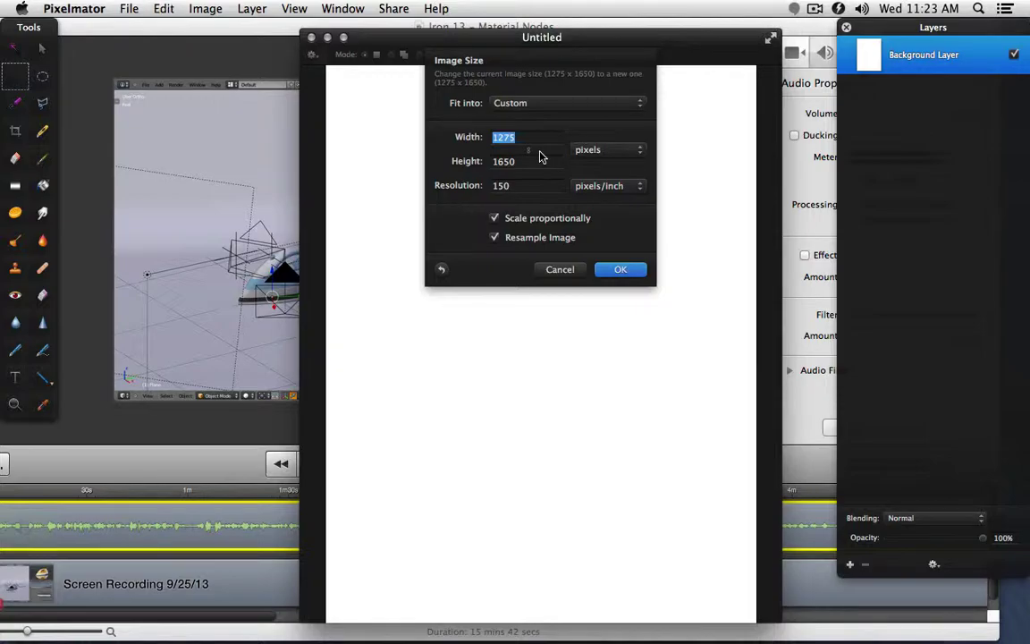
key("super+Tab")
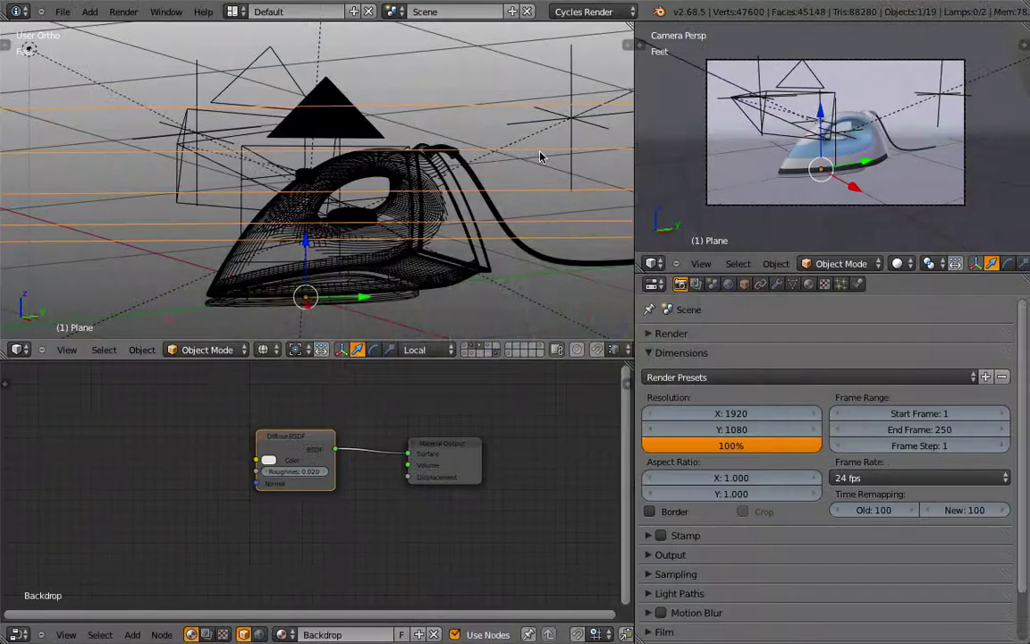
Step: Set the render resolution to 1650 × 1275
left_click(730, 414)
type("1")
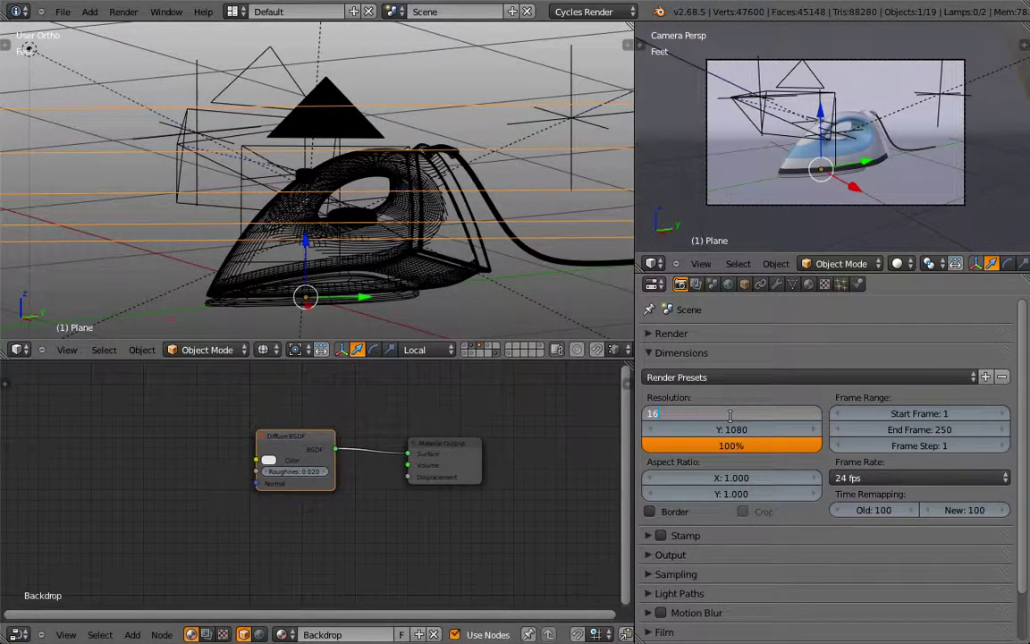
type("650")
key("Tab")
type("1275")
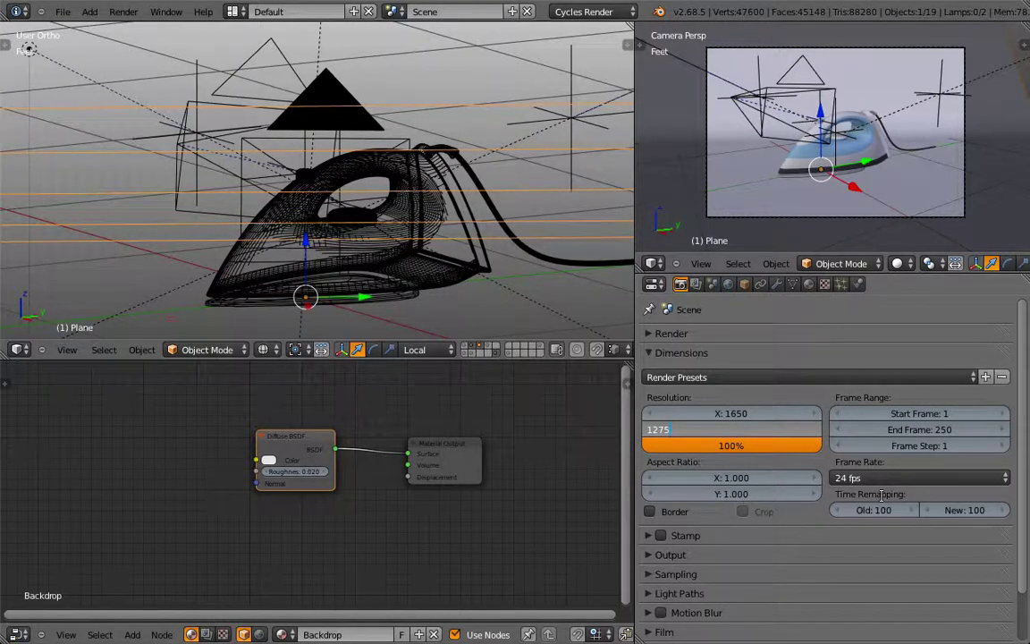
key("Return")
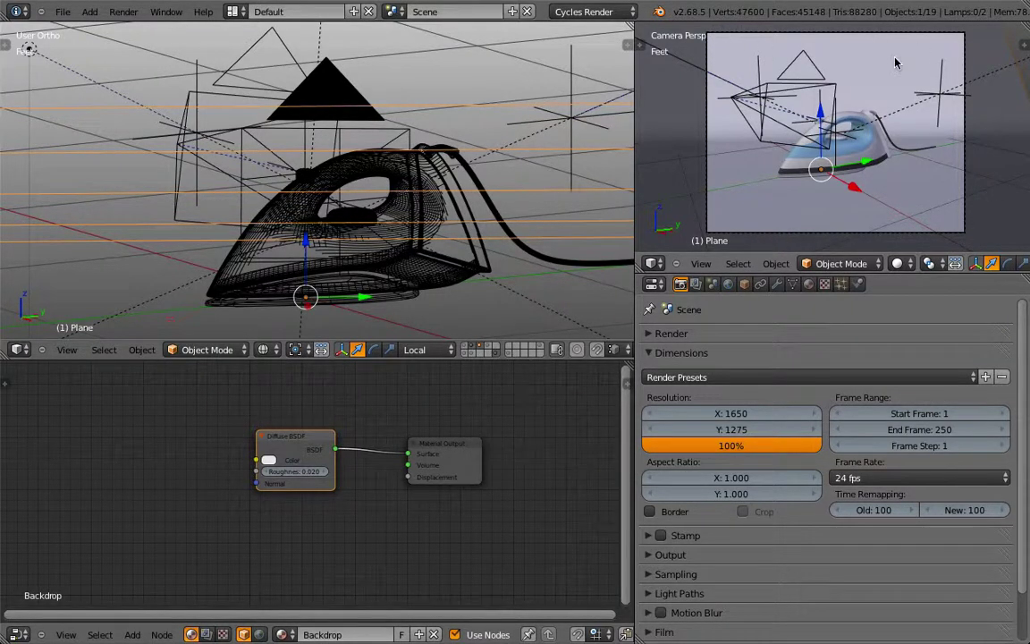
left_click_drag(732, 429, 572, 430)
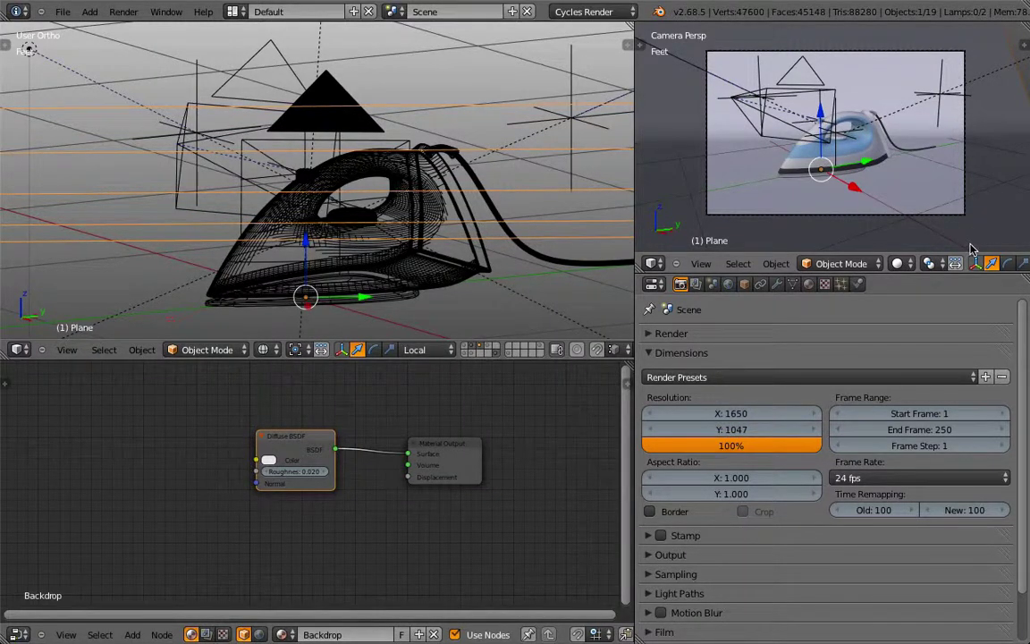
left_click(736, 431)
type("1275")
key("Return")
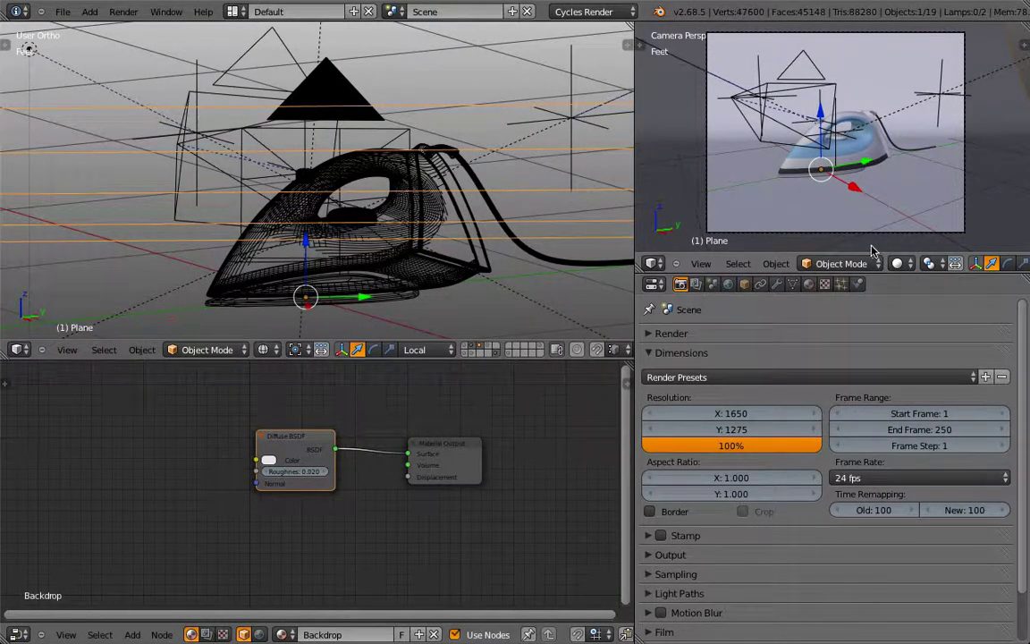
Step: Collapse Dimensions and move the scene camera closer so the iron fills the frame
left_click(650, 354)
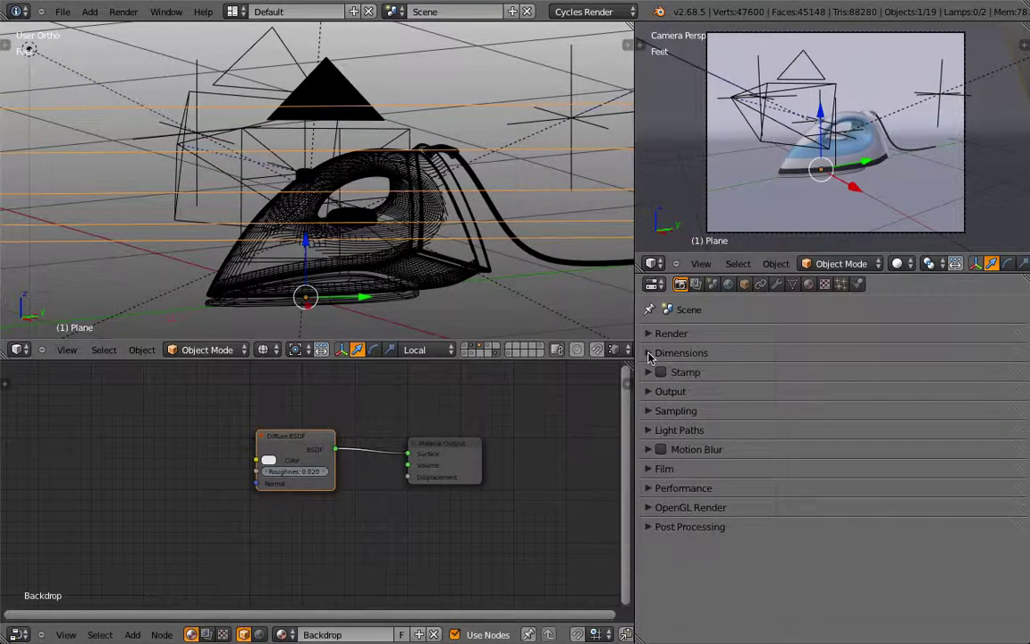
scroll(385, 268, "down", 5)
middle_click_drag(385, 268, 376, 206)
right_click(345, 183)
mouse_move(371, 186)
left_mouse_down()
mouse_move(407, 202)
mouse_move(379, 201)
left_mouse_up()
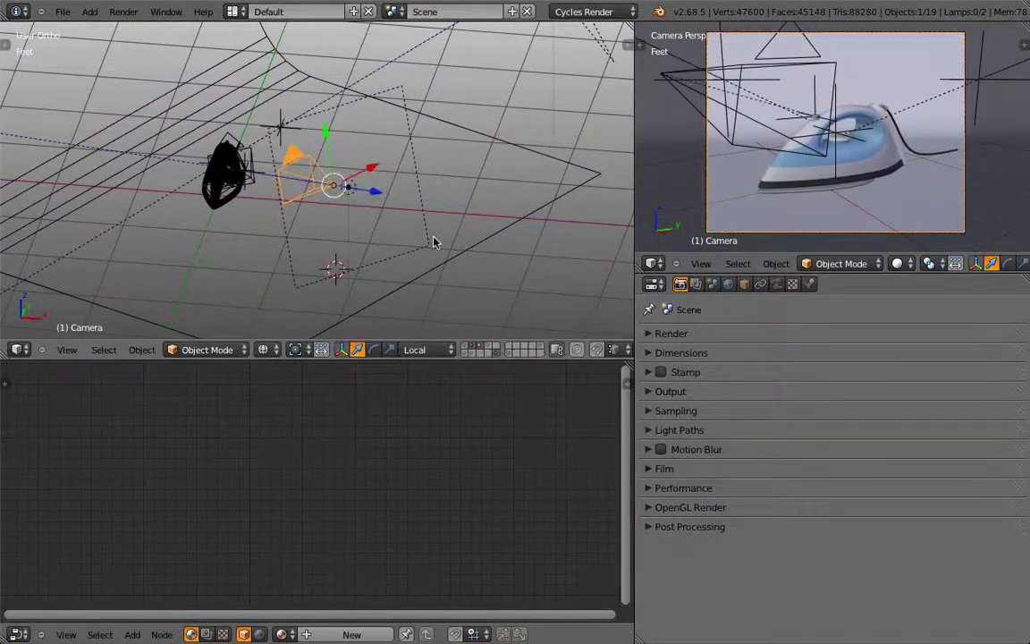
Step: Set the render output to JPEG images saved in the Desktop folder
left_click(650, 394)
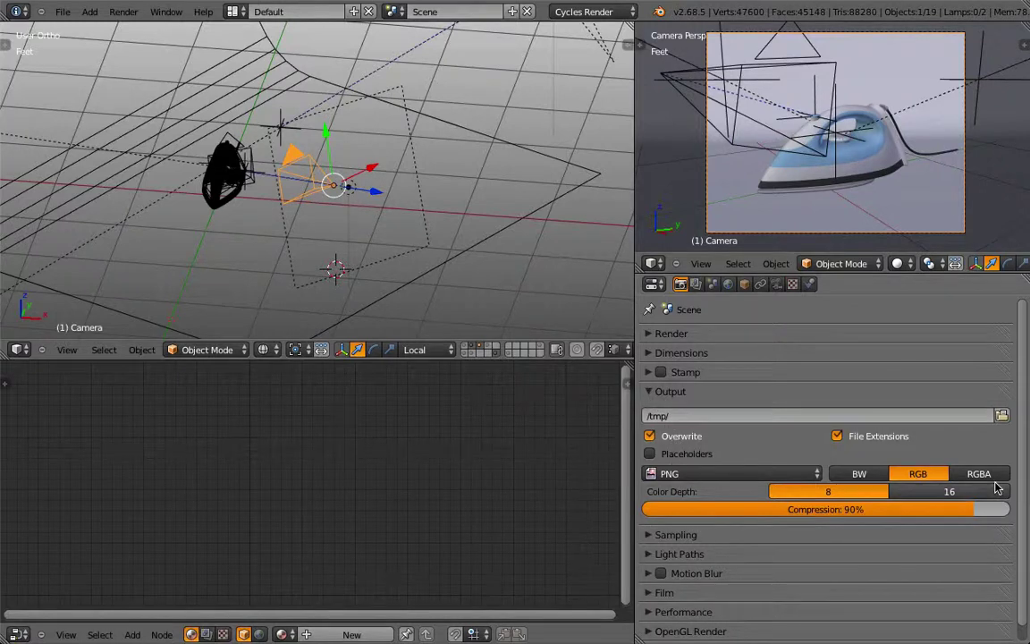
left_click(732, 472)
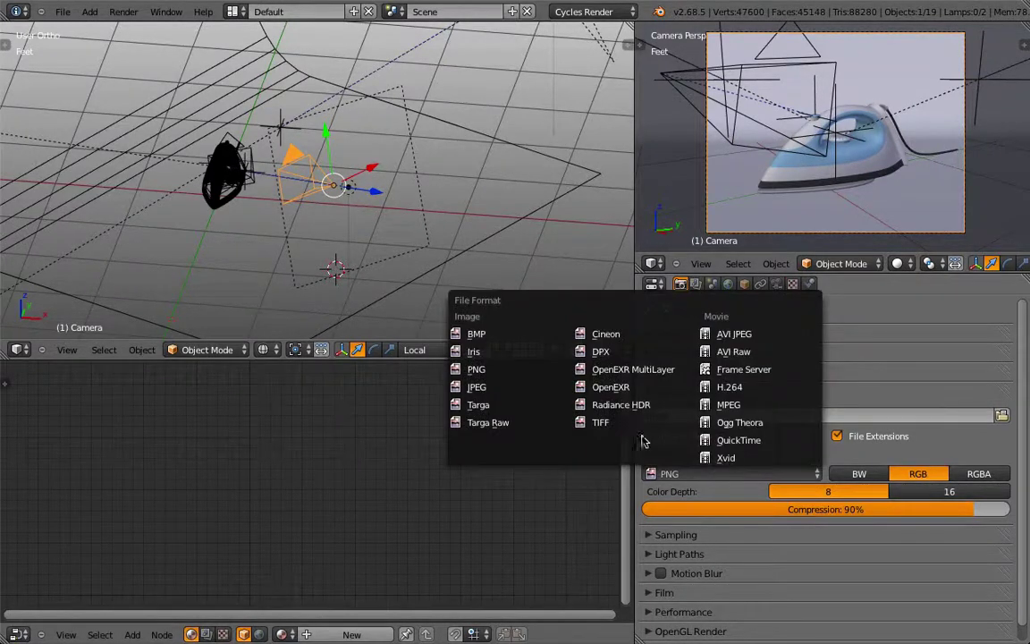
left_click(501, 388)
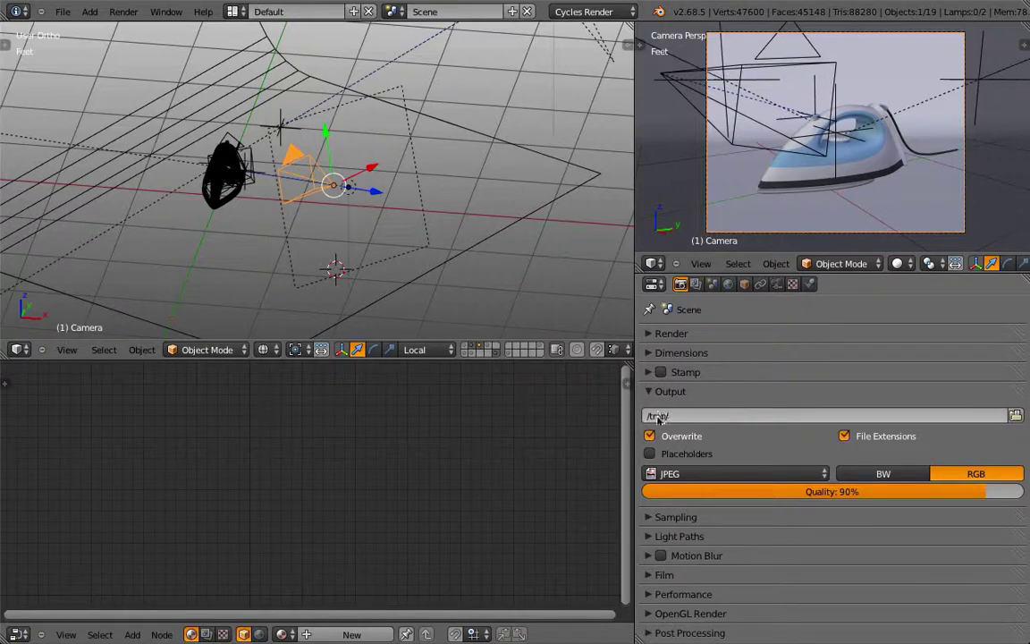
left_click(1016, 415)
left_click(46, 175)
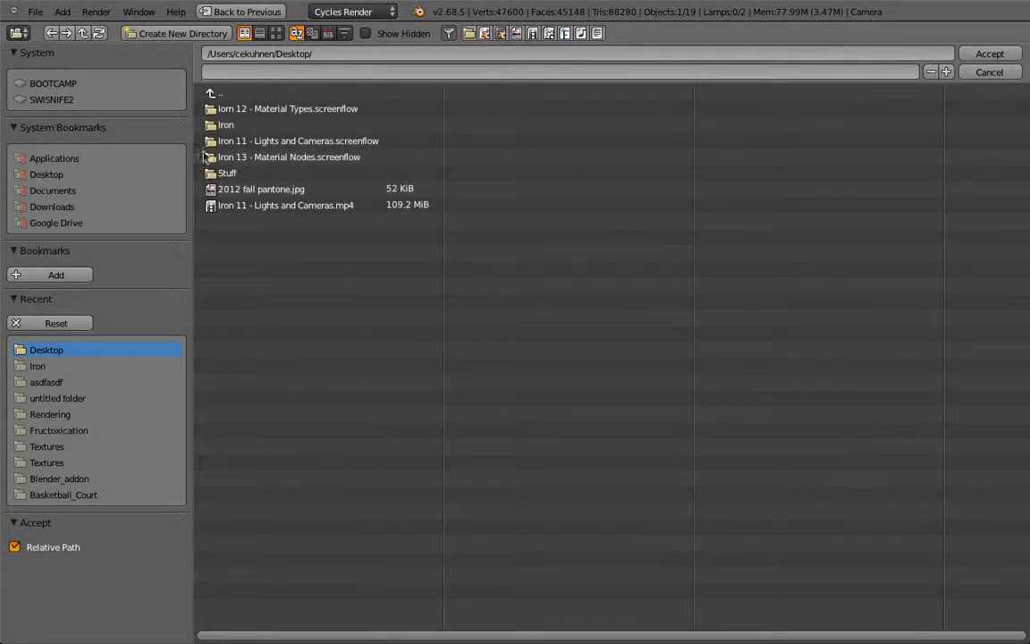
left_click(966, 53)
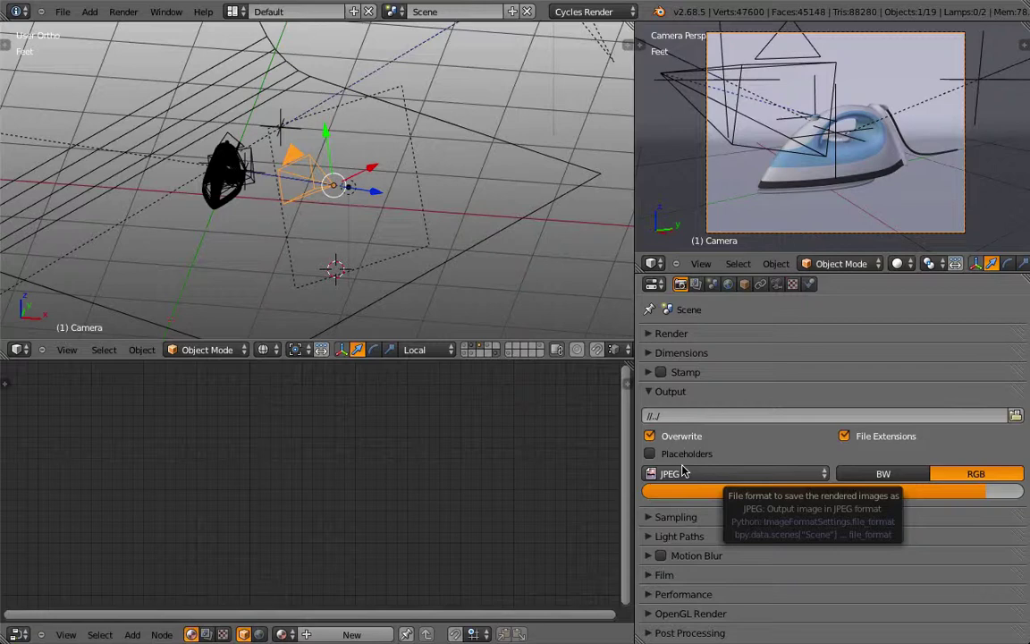
Step: Expand Sampling, set preview samples to 5, and switch the camera view to Rendered shading
left_click(650, 393)
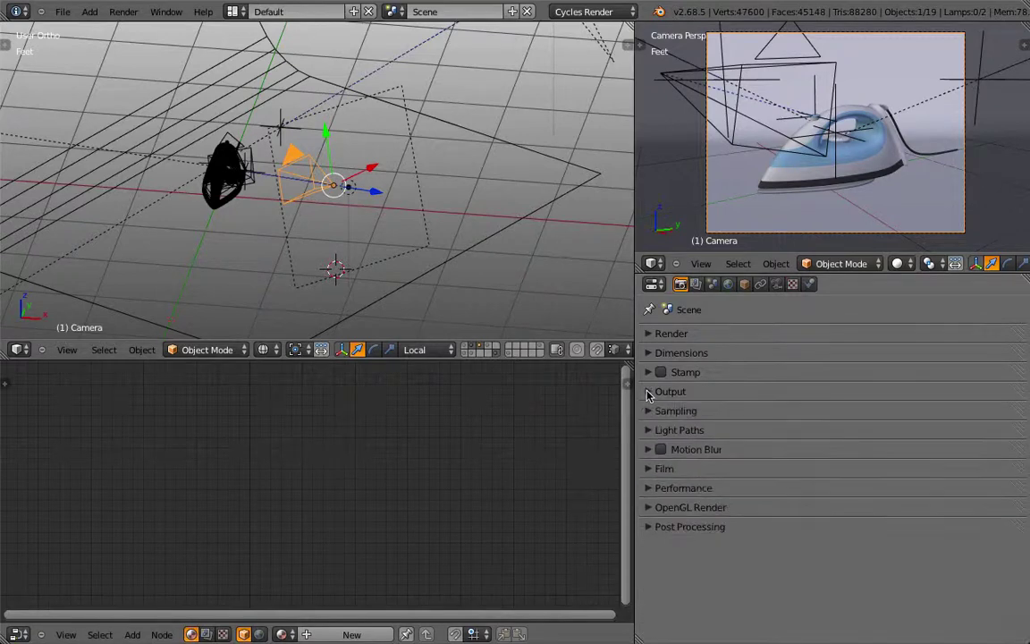
left_click(649, 411)
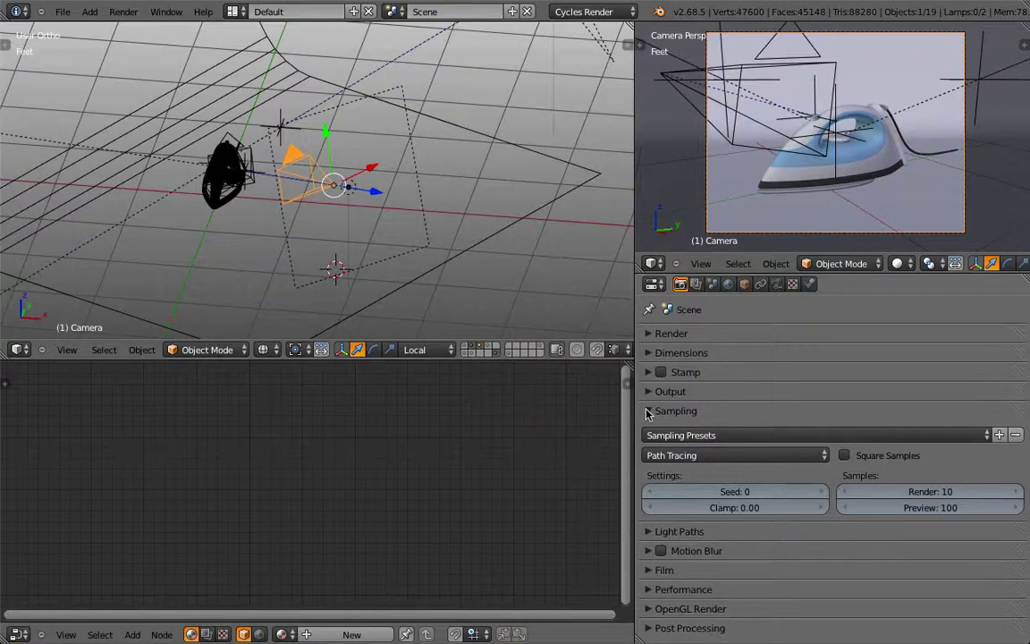
left_click(977, 508)
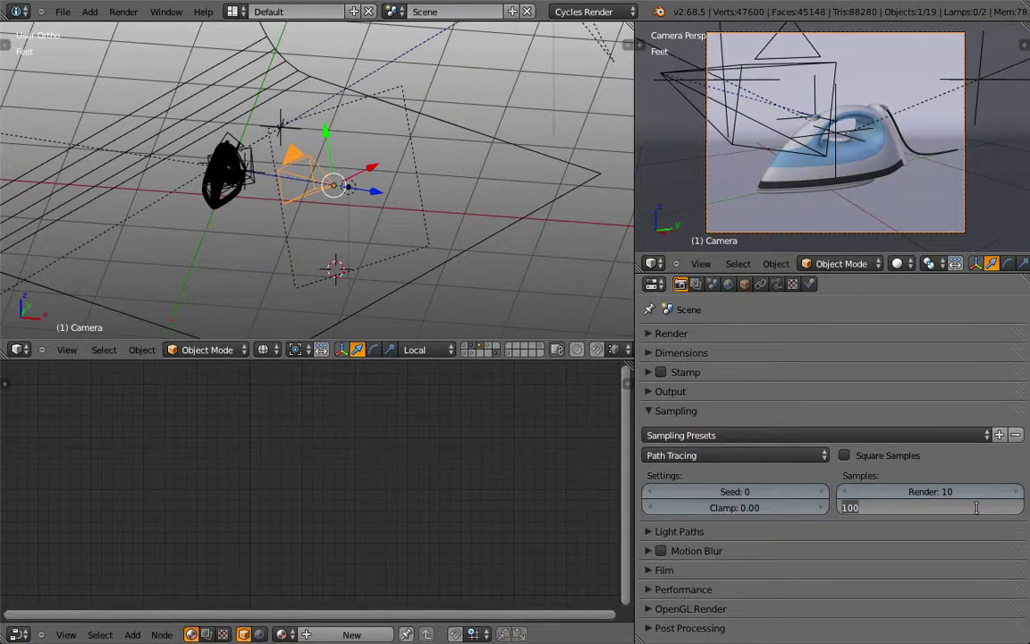
type("5")
key("Return")
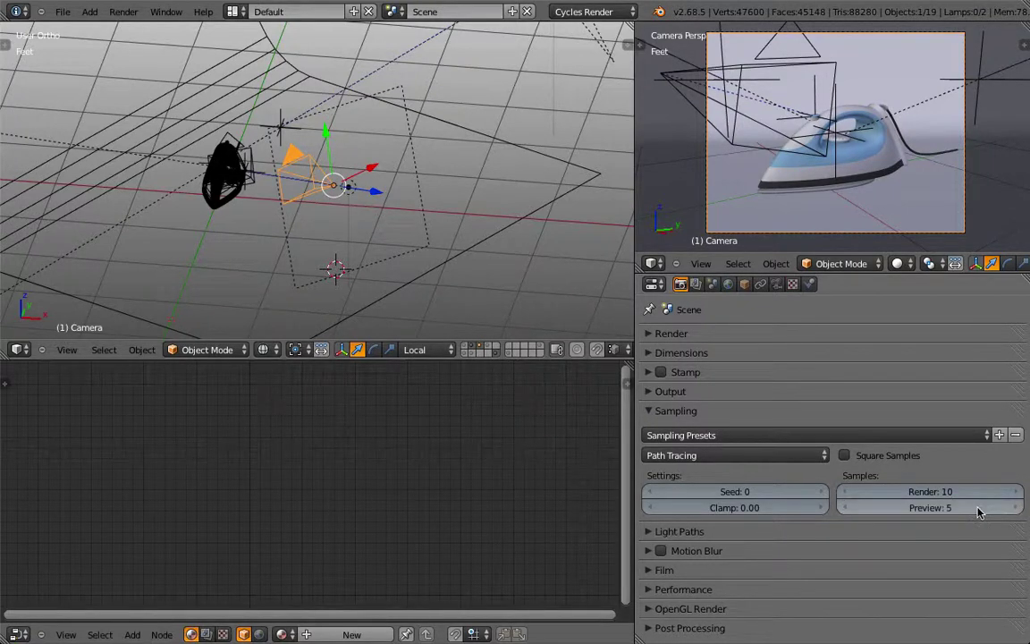
left_click(900, 264)
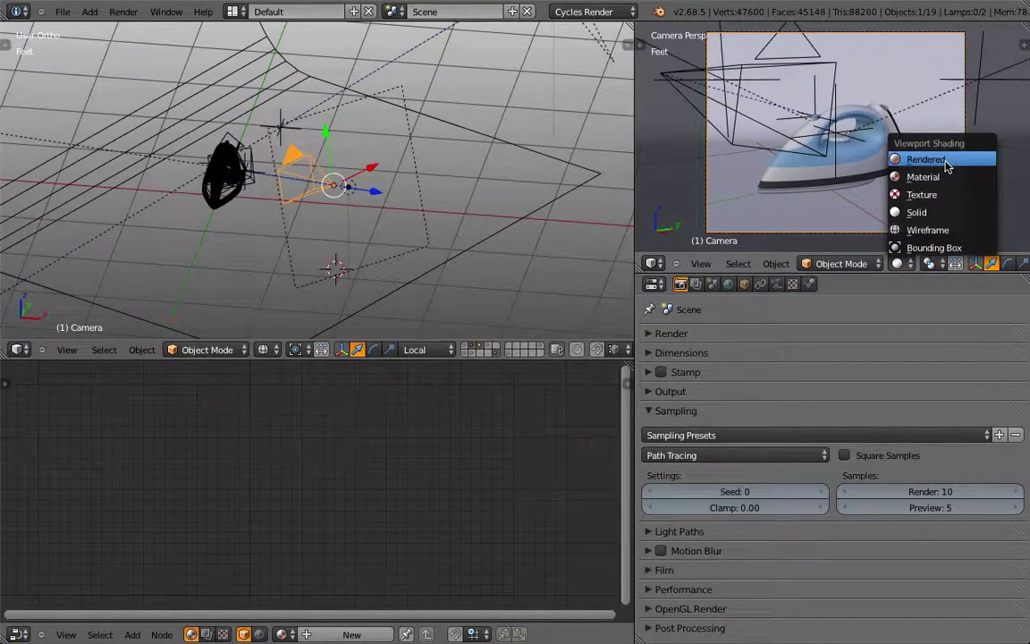
left_click(927, 159)
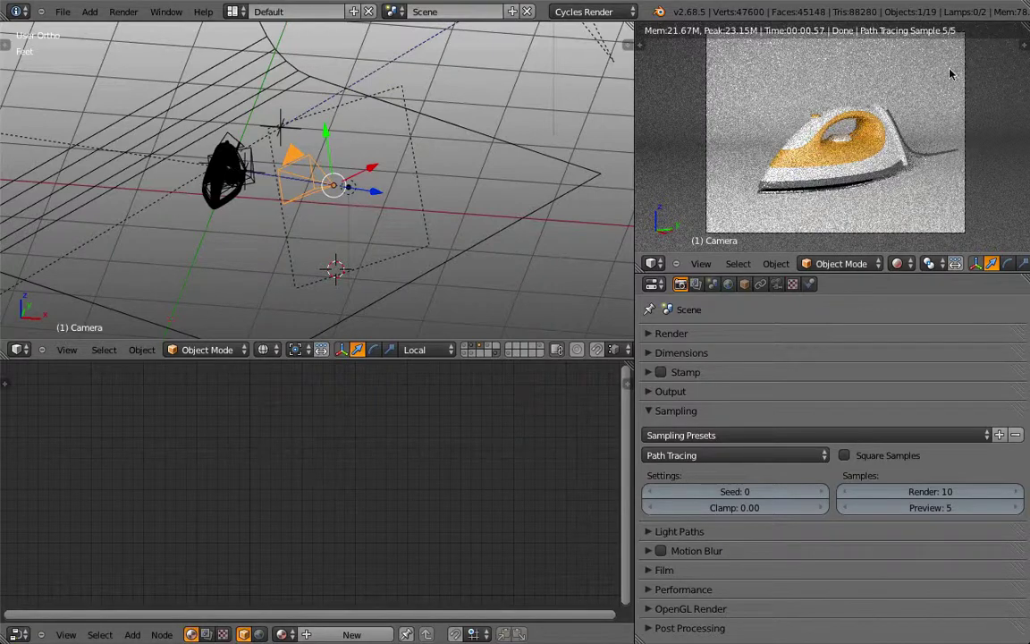
Step: Reset preview samples to 1 and step them up one at a time
left_click(932, 507)
type("1")
key("Return")
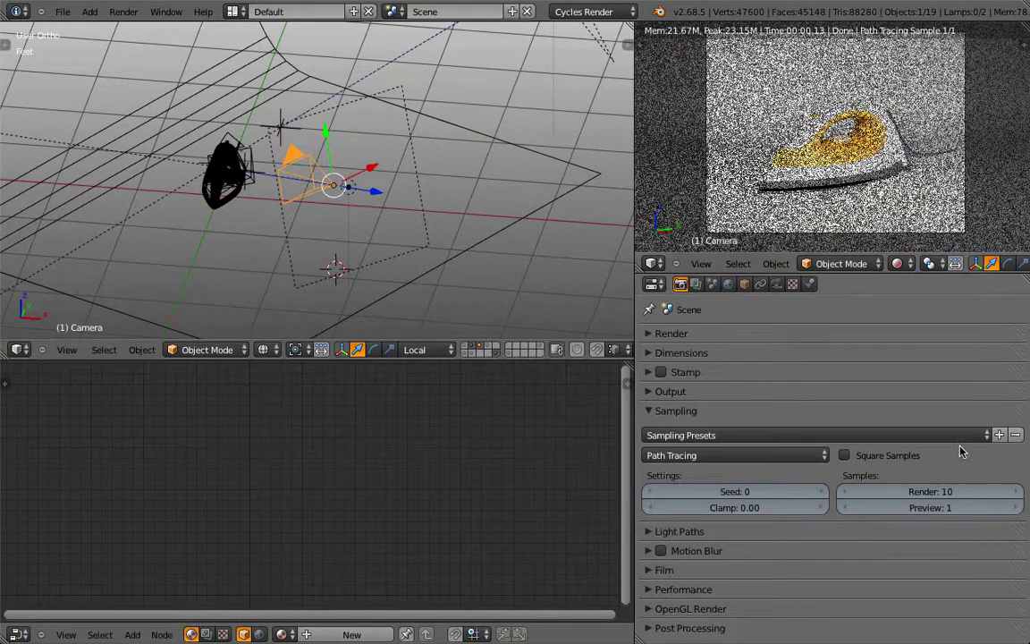
left_click(1018, 508)
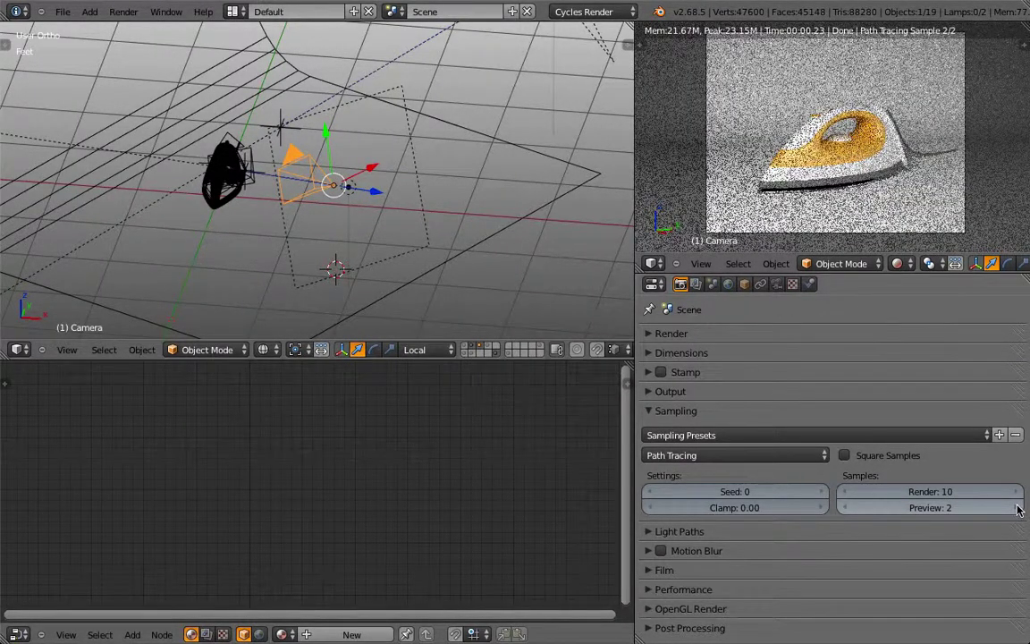
left_click(1019, 508)
left_click(1019, 508)
left_click(1019, 508)
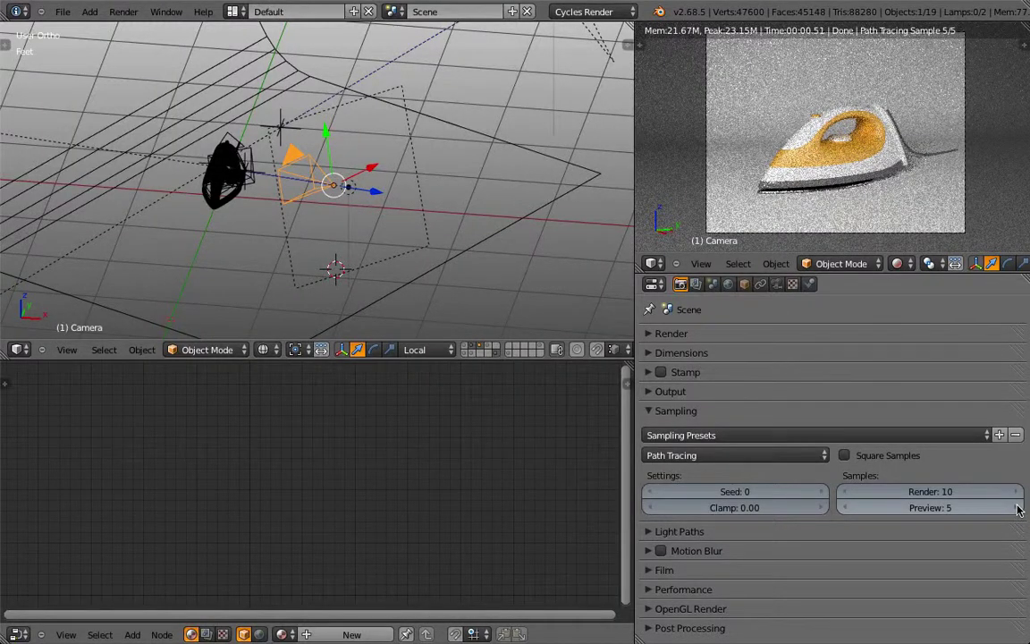
left_click(1019, 508)
left_click(1019, 508)
left_click(1019, 508)
left_click(1018, 508)
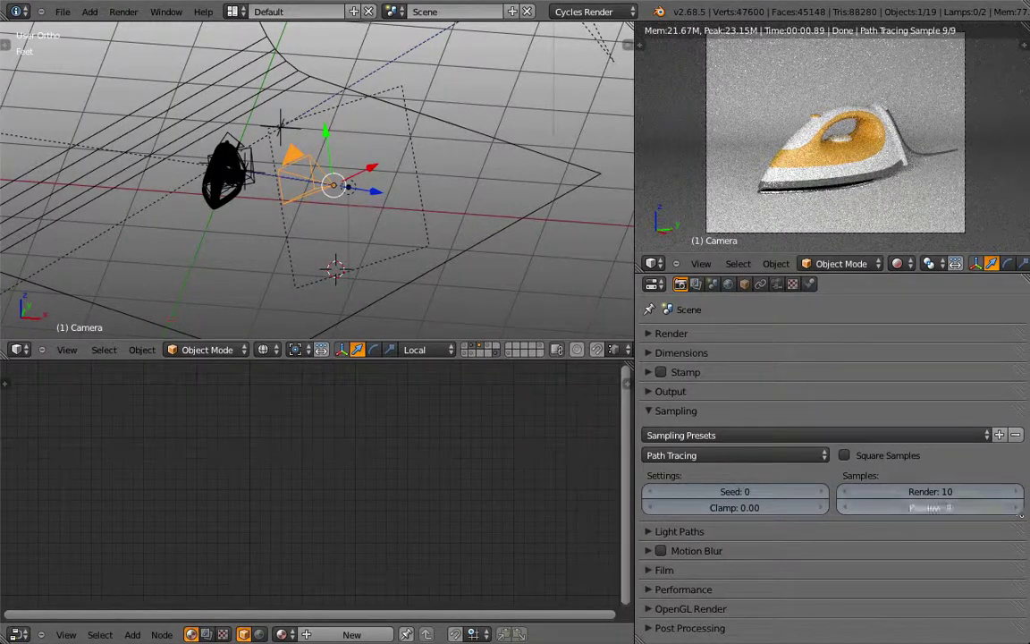
left_click(1019, 508)
left_click(1019, 508)
left_click(1019, 508)
left_click(1019, 508)
left_click(1019, 508)
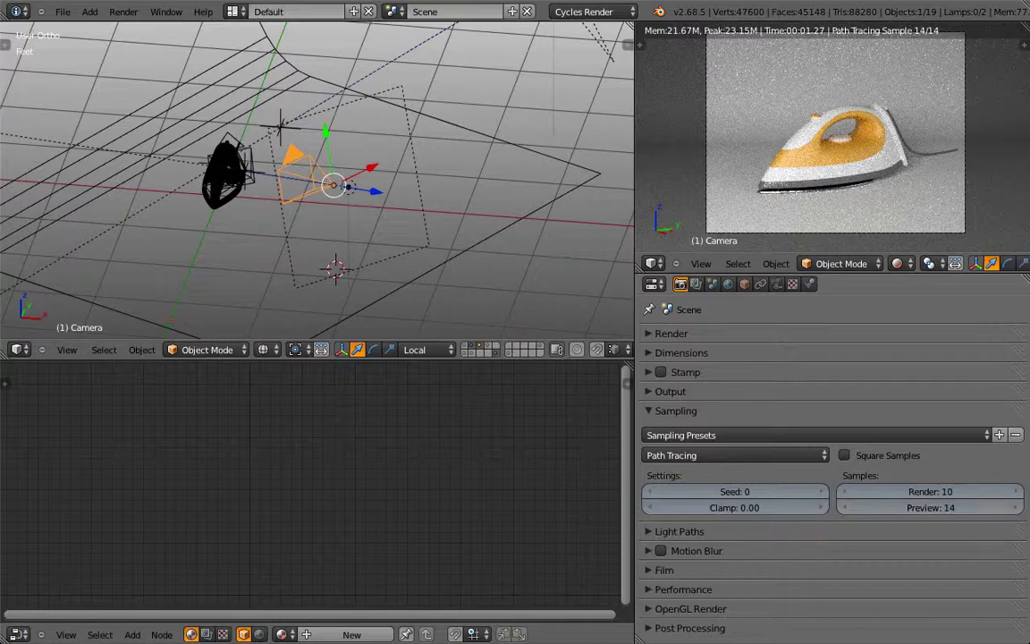
left_click(1019, 508)
left_click(1019, 508)
left_click(1018, 508)
left_click(1018, 508)
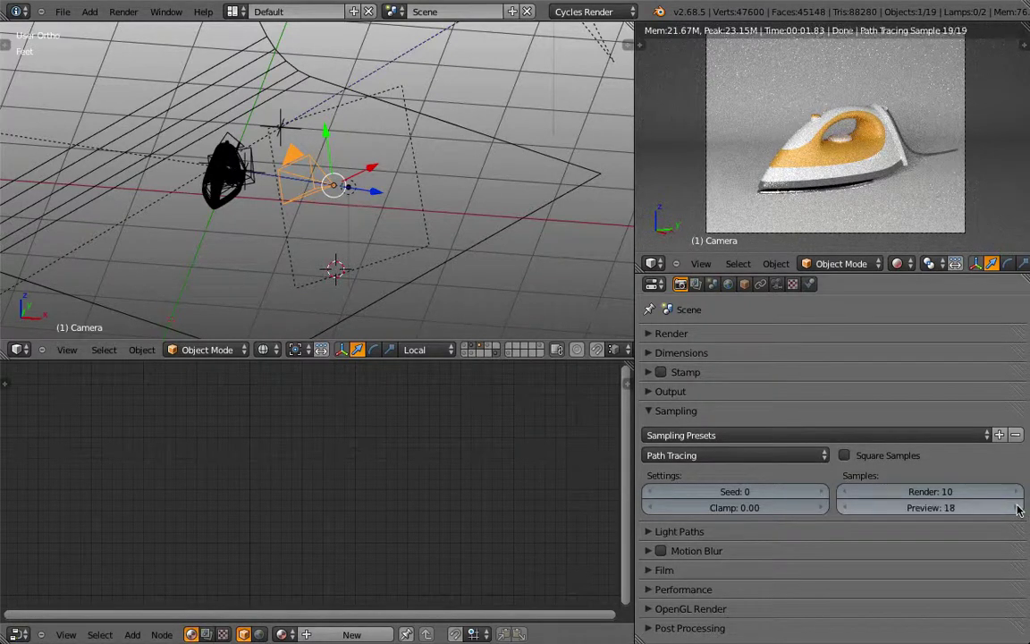
left_click(1018, 509)
left_click(1019, 508)
left_click(1019, 508)
left_click(1019, 508)
left_click(1019, 508)
left_click(1019, 508)
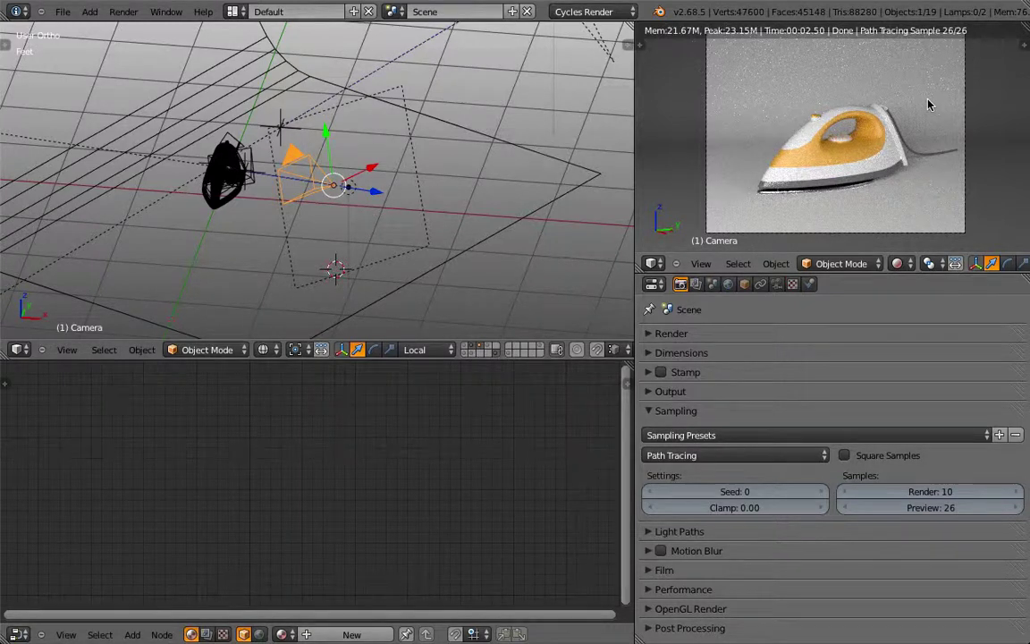
left_click(1019, 509)
left_click(1018, 508)
left_click(1019, 508)
left_click(1019, 508)
left_click(1019, 508)
left_click(1018, 508)
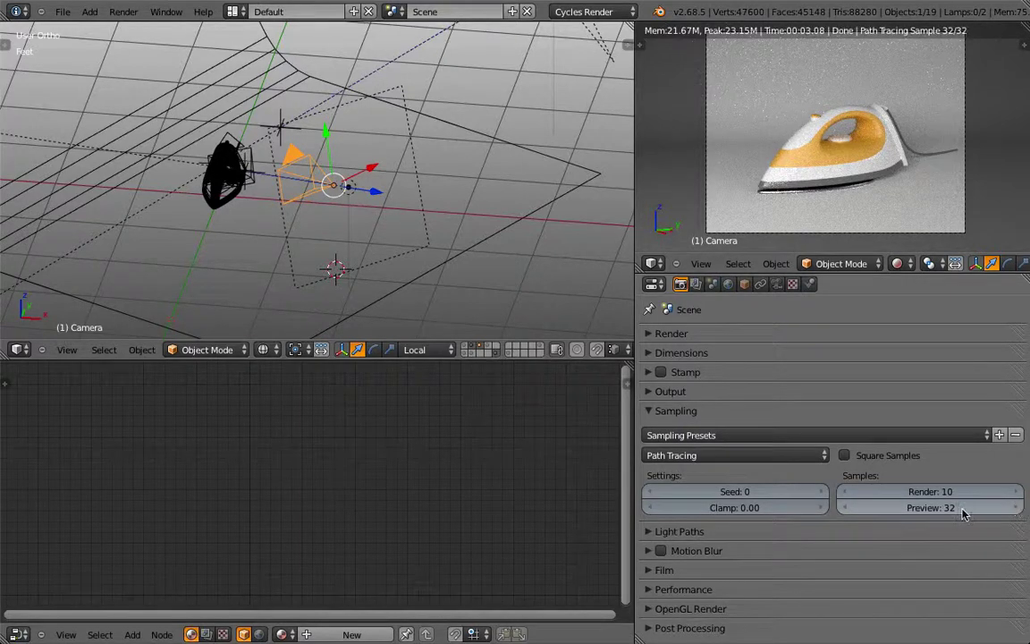
Step: Set the viewport preview samples to 100, then to 150
left_click(983, 511)
type("100")
key("Return")
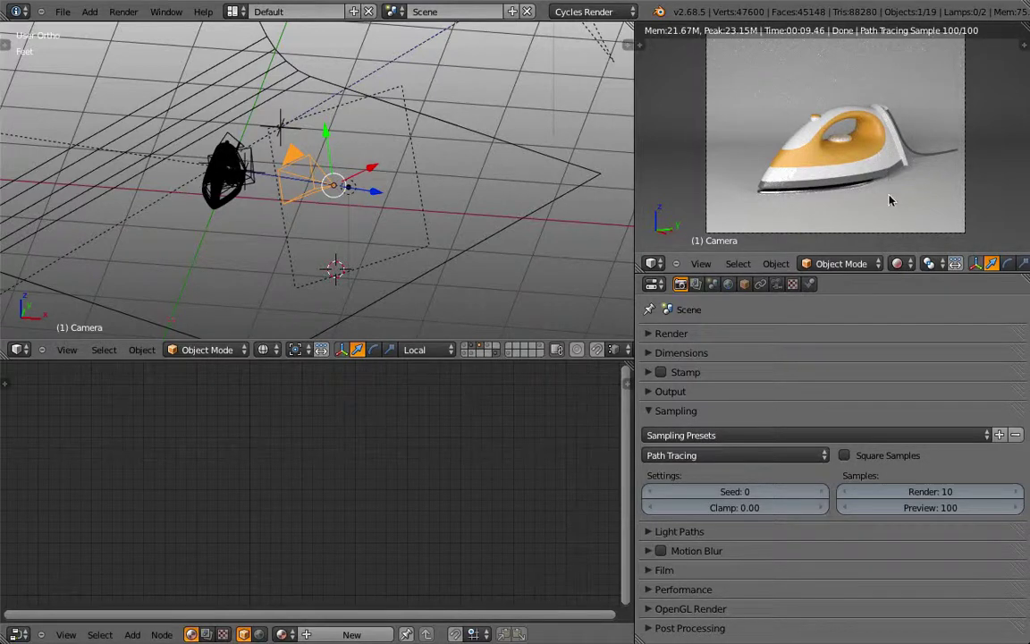
left_click(930, 508)
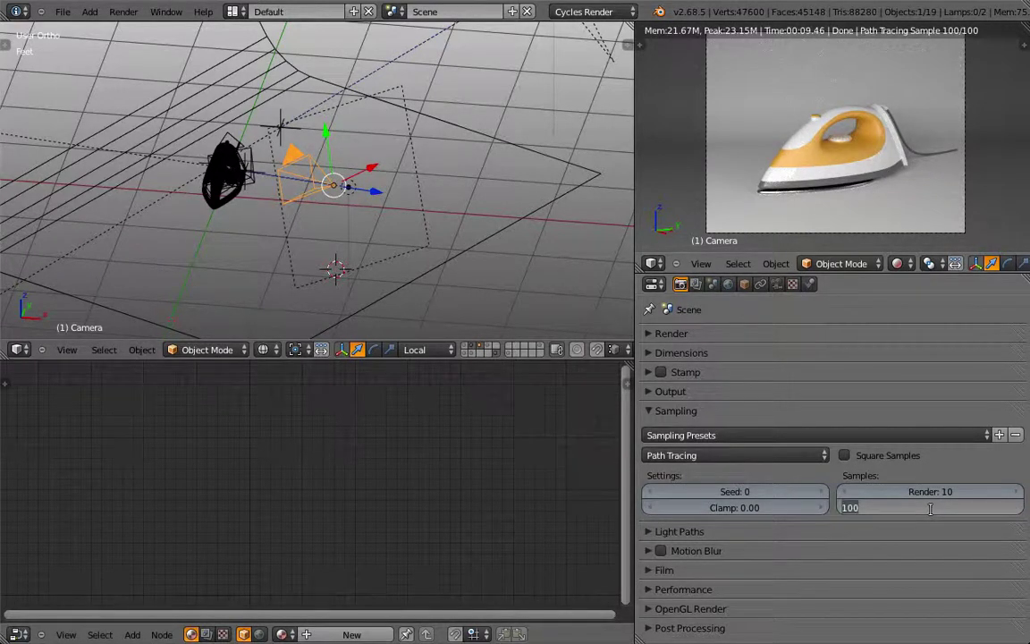
type("150")
key("Return")
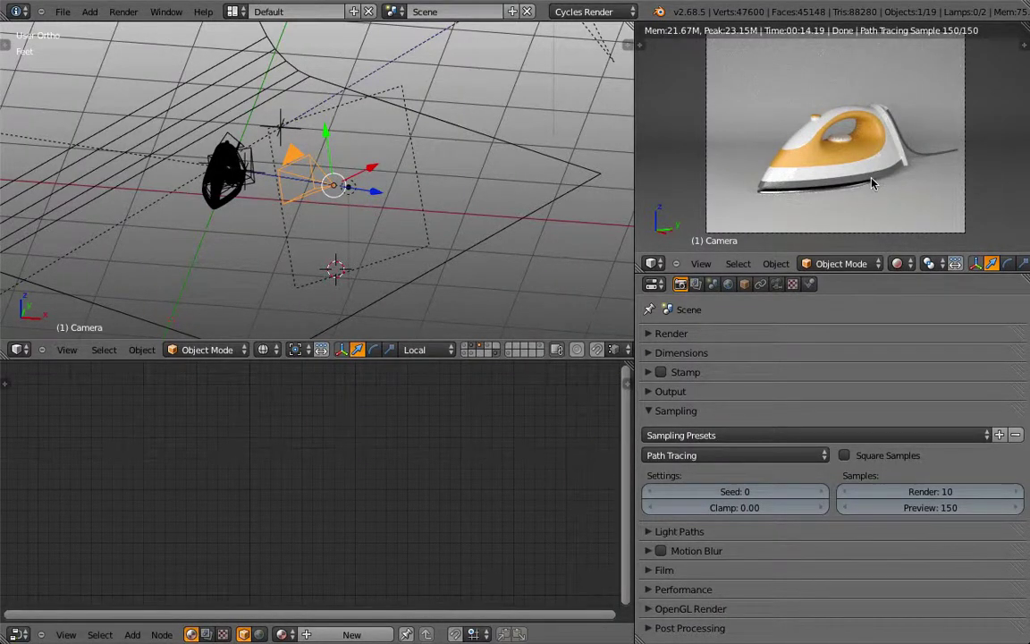
Step: Set the final render samples to 150 and collapse Sampling
left_click(955, 491)
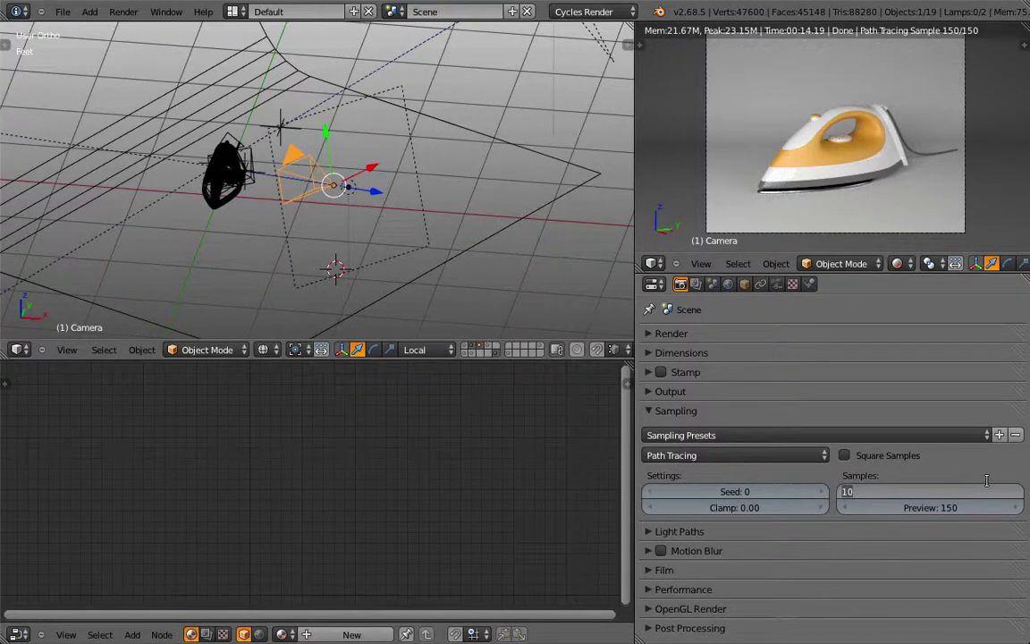
key("Return")
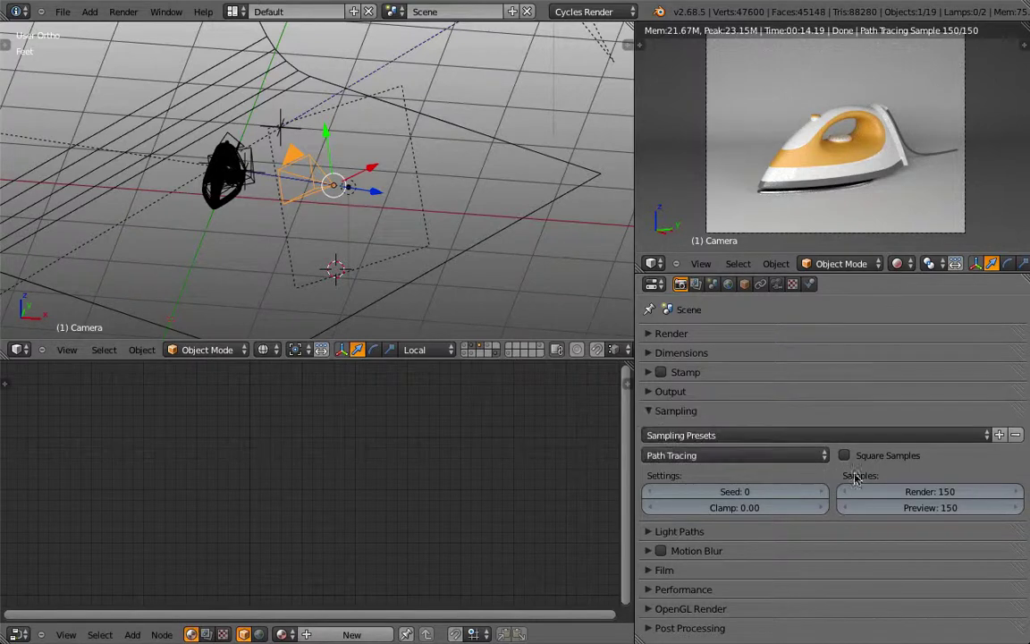
left_click(650, 411)
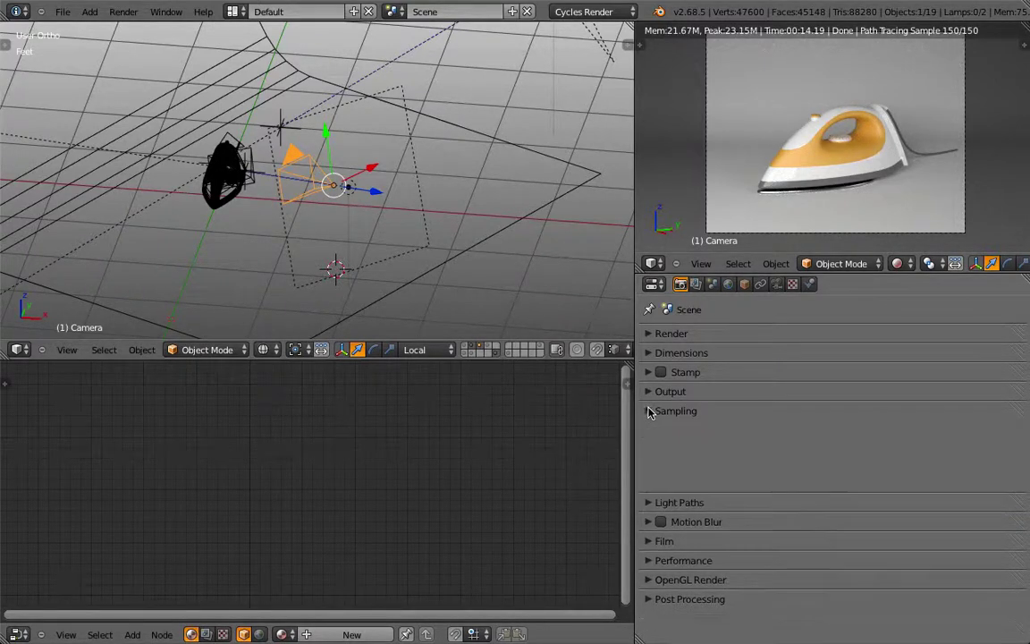
Step: Look through the Light Paths, Film and Performance settings
left_click(645, 430)
left_click(647, 431)
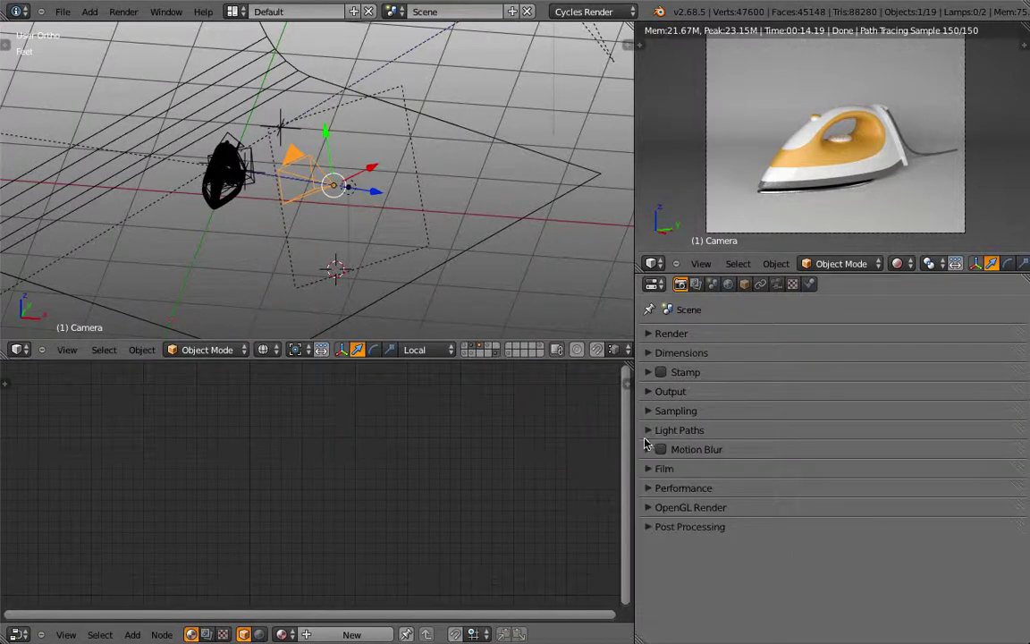
left_click(651, 469)
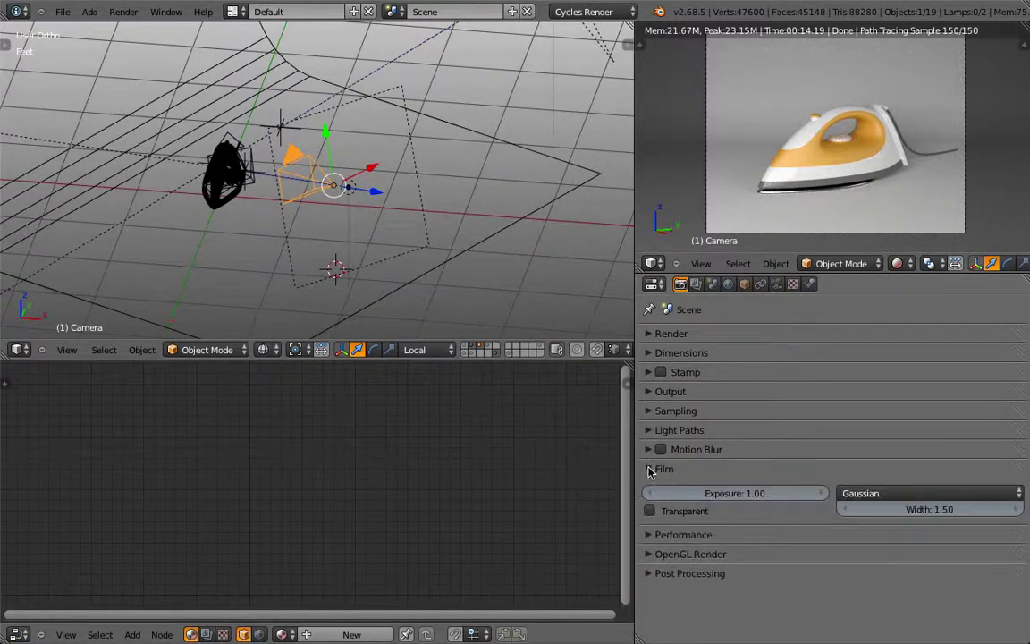
left_click(650, 469)
left_click(653, 488)
scroll(777, 459, "down", 2)
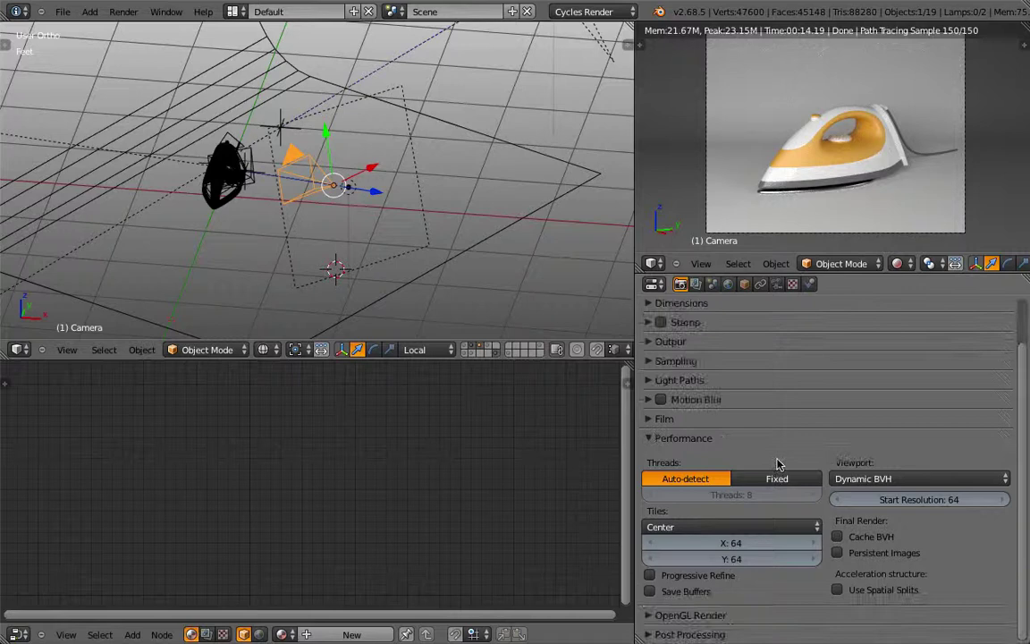
left_click(649, 440)
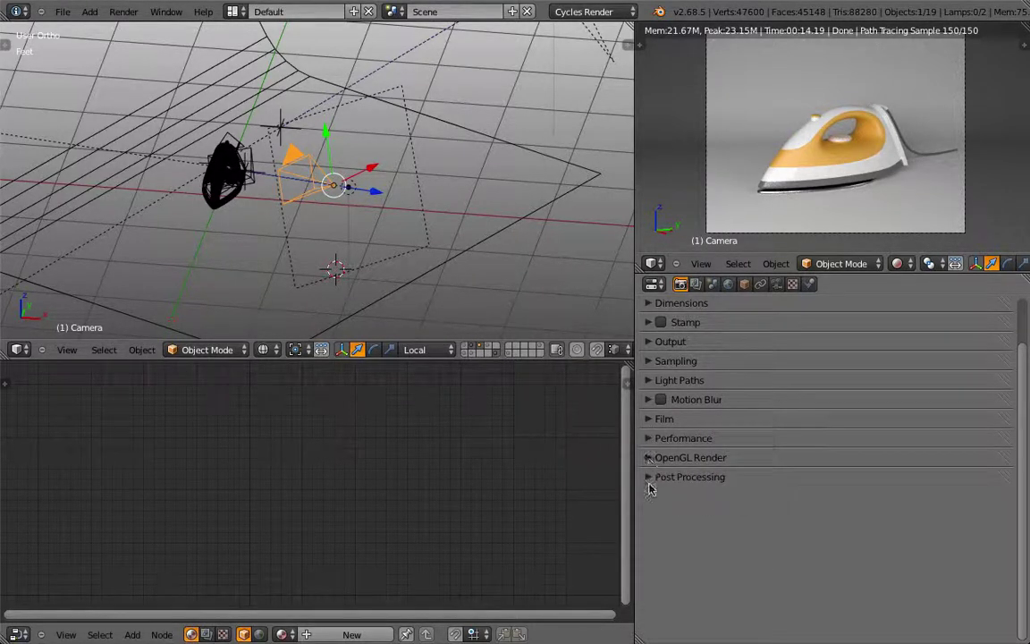
scroll(722, 391, "up", 2)
Step: Expand the Render panel and return the camera view to Solid shading
left_click(651, 333)
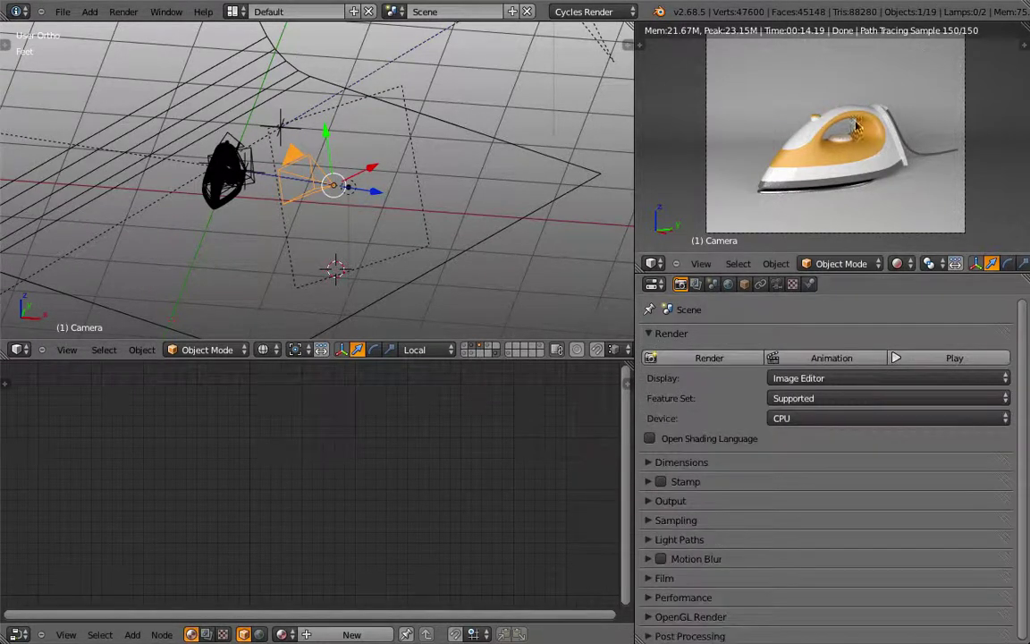
left_click(901, 263)
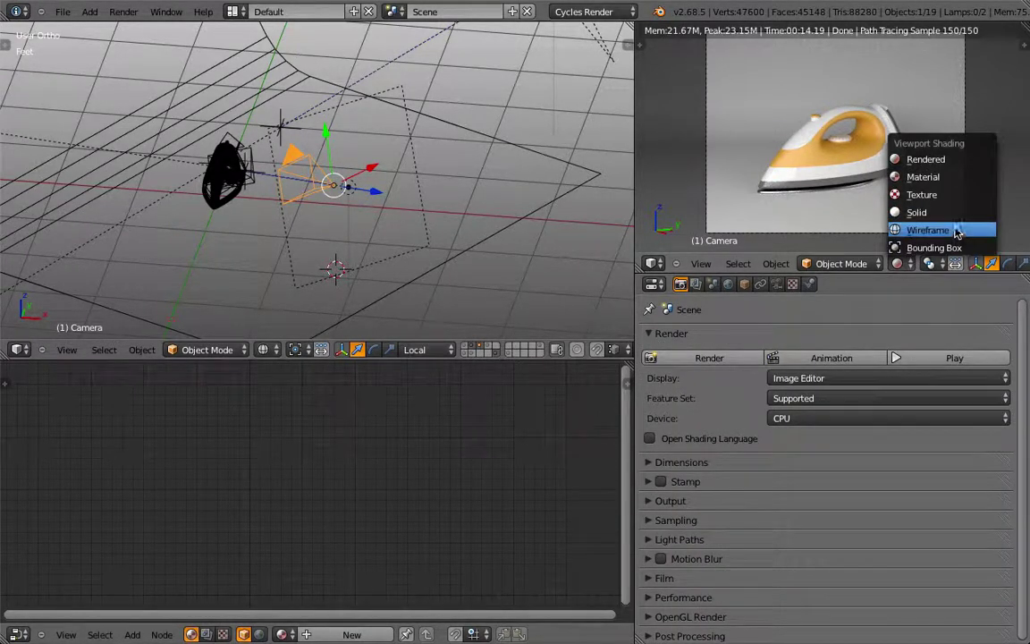
left_click(939, 212)
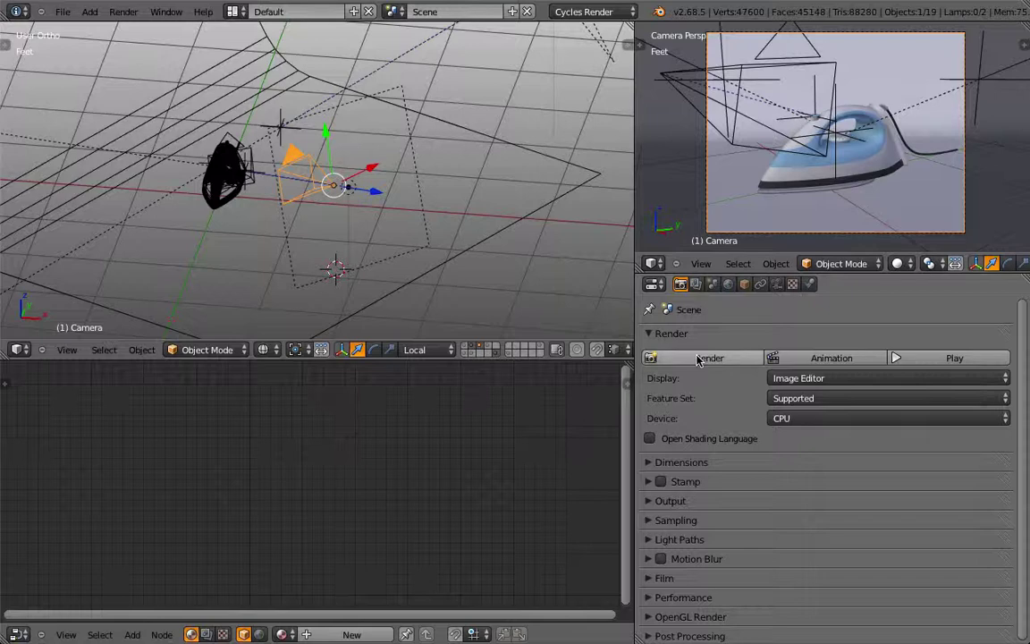
Step: Lower the resolution scale to 25% and render the camera view
left_click(124, 11)
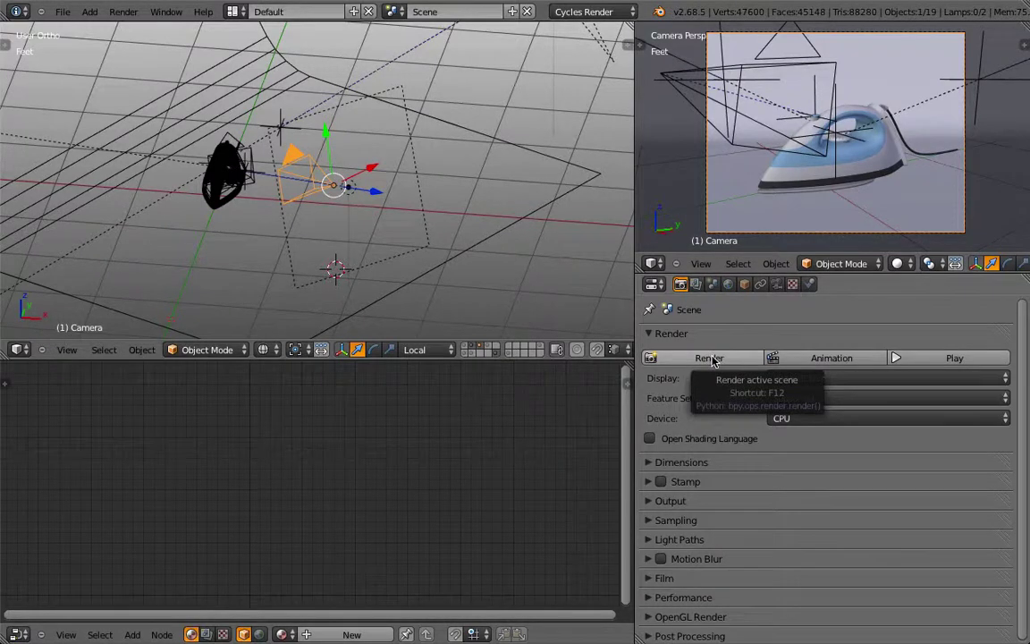
left_click(681, 463)
left_click_drag(760, 554, 731, 557)
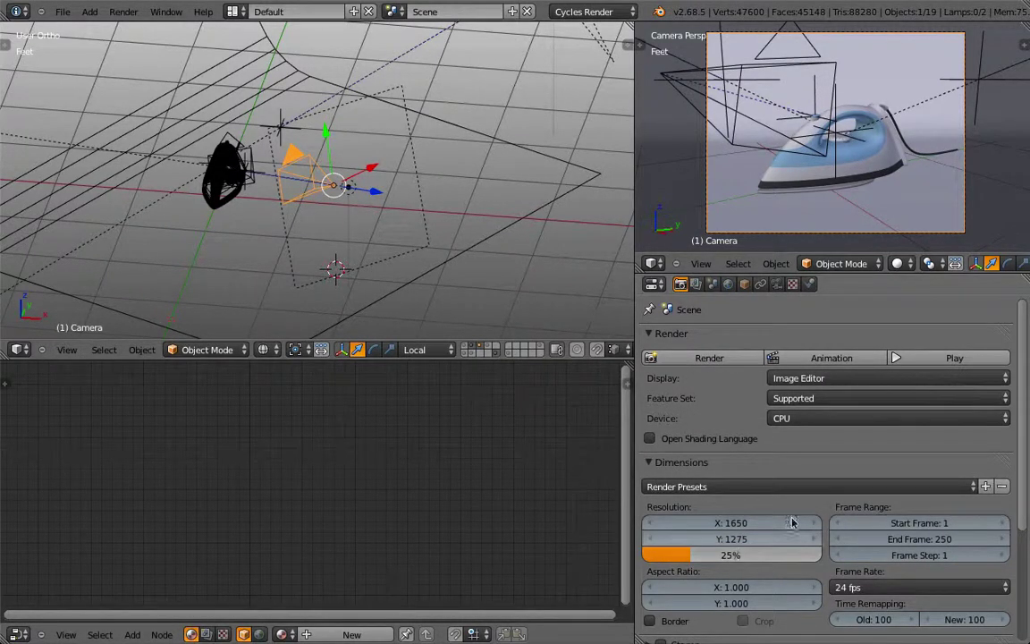
left_click(723, 358)
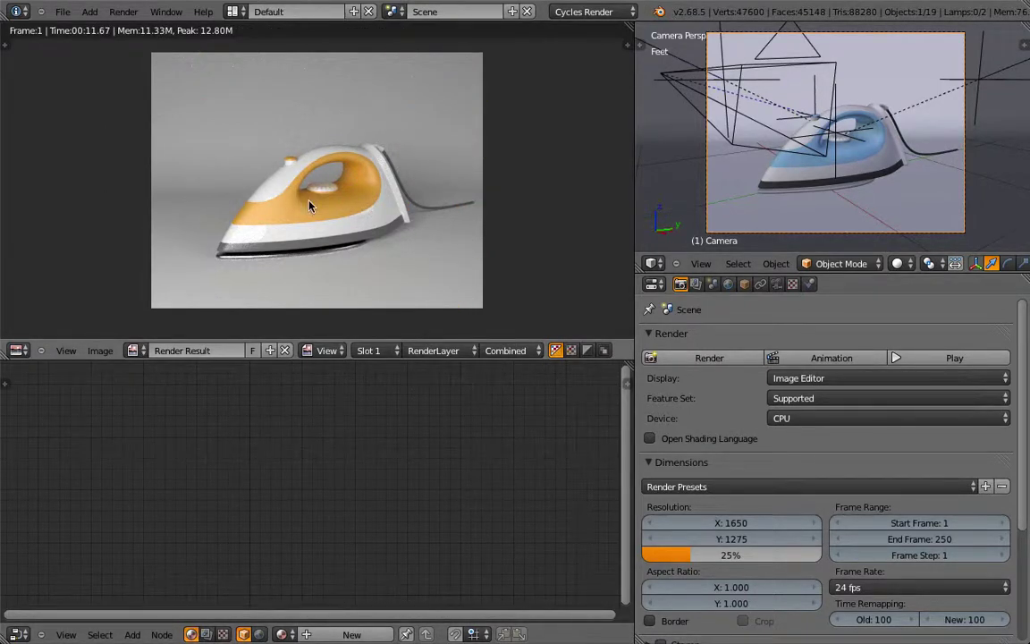
Step: Raise the resolution scale to 50% and start a new render
left_click_drag(688, 556, 724, 560)
left_click(706, 359)
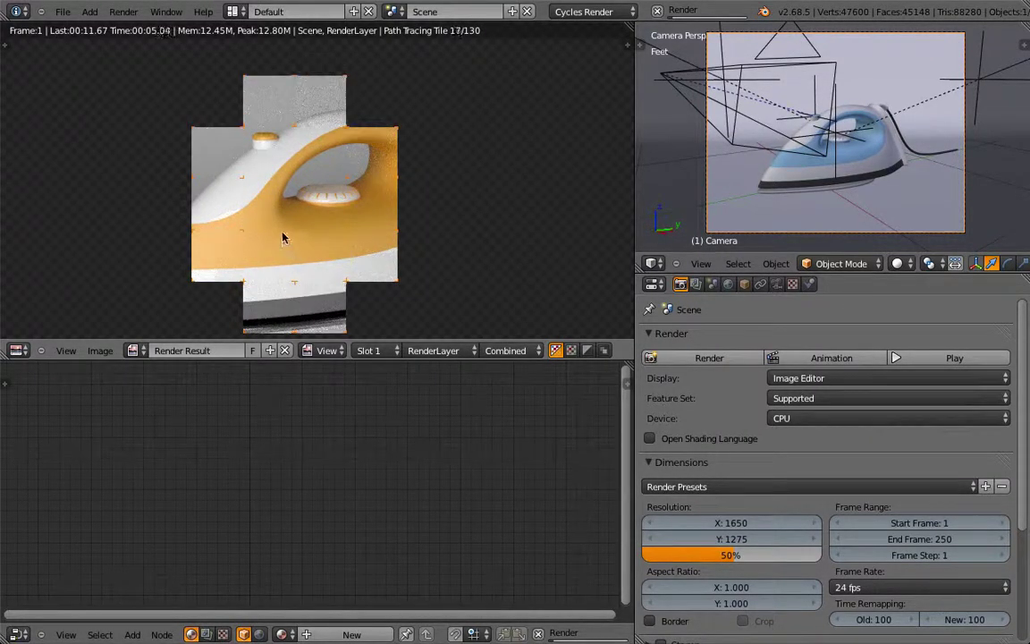
scroll(291, 202, "up", 5)
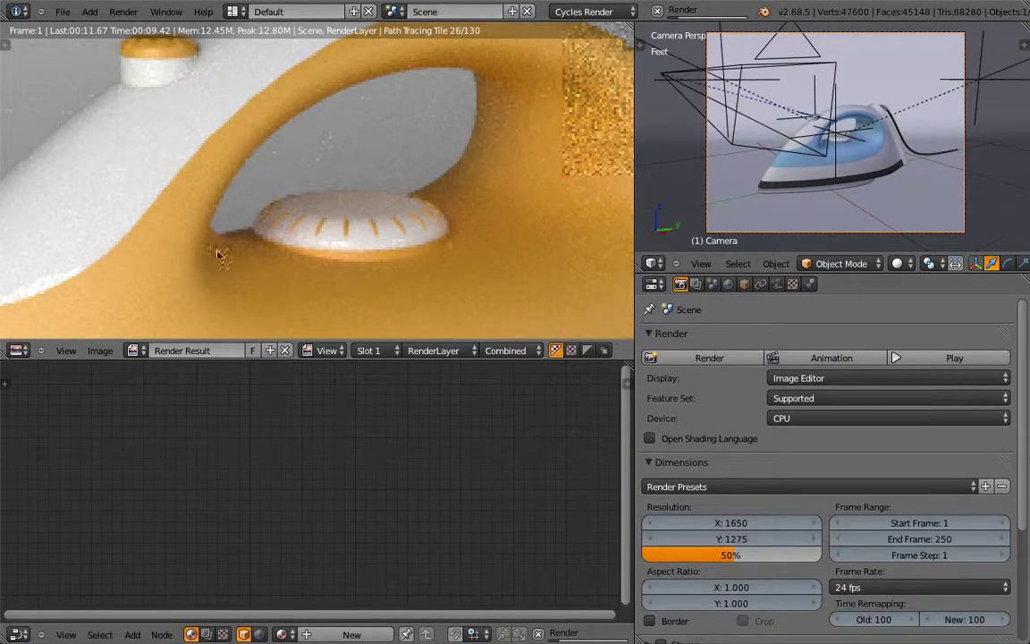
scroll(227, 290, "down", 5)
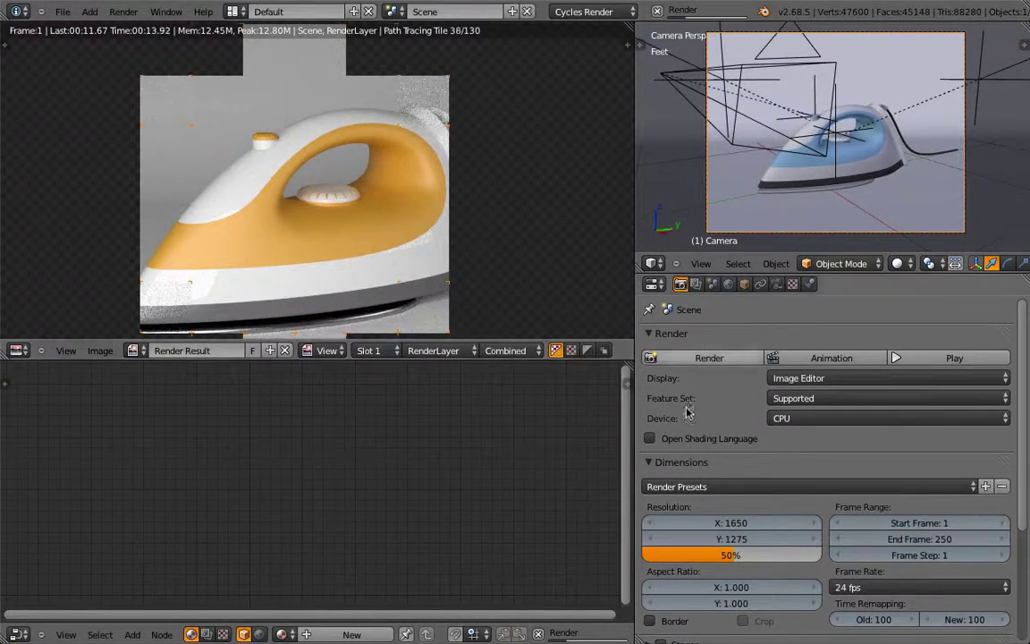
Step: Set final render samples to 250 and return to the 3D view
left_click(658, 463)
left_click(650, 520)
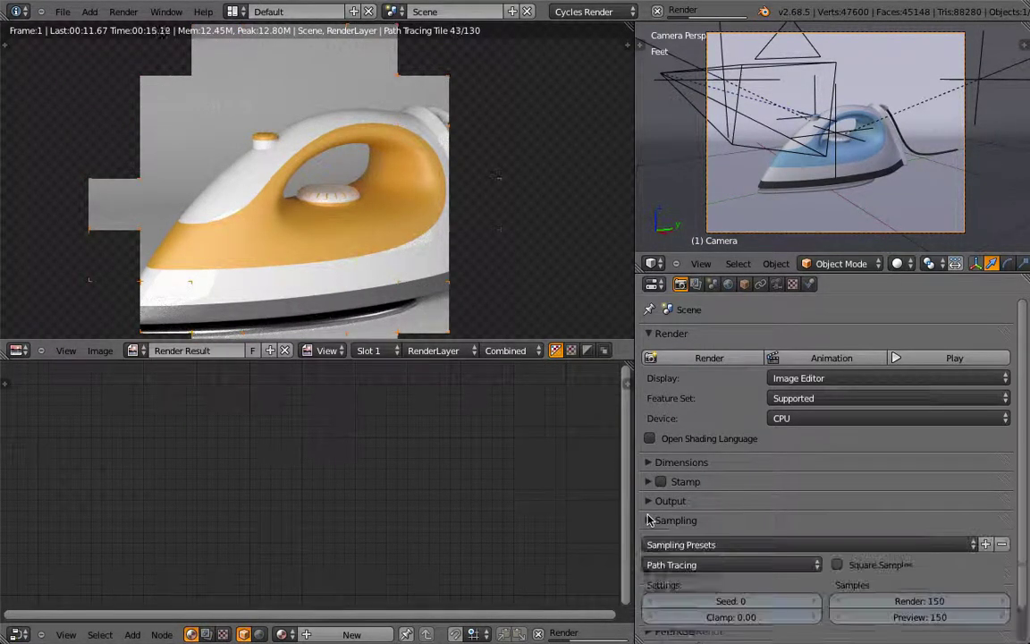
left_click(927, 619)
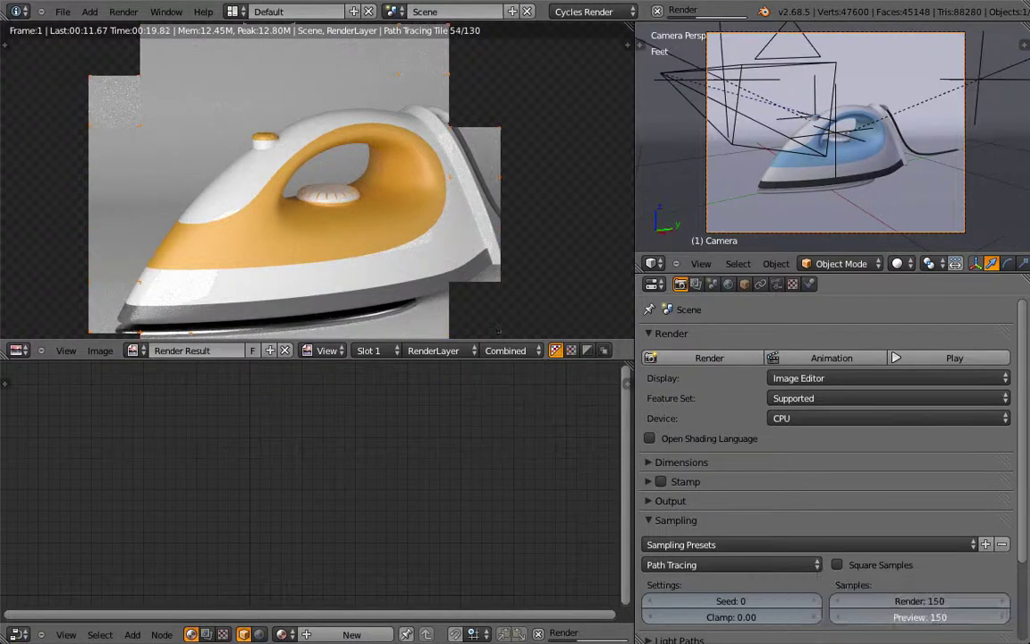
type("250")
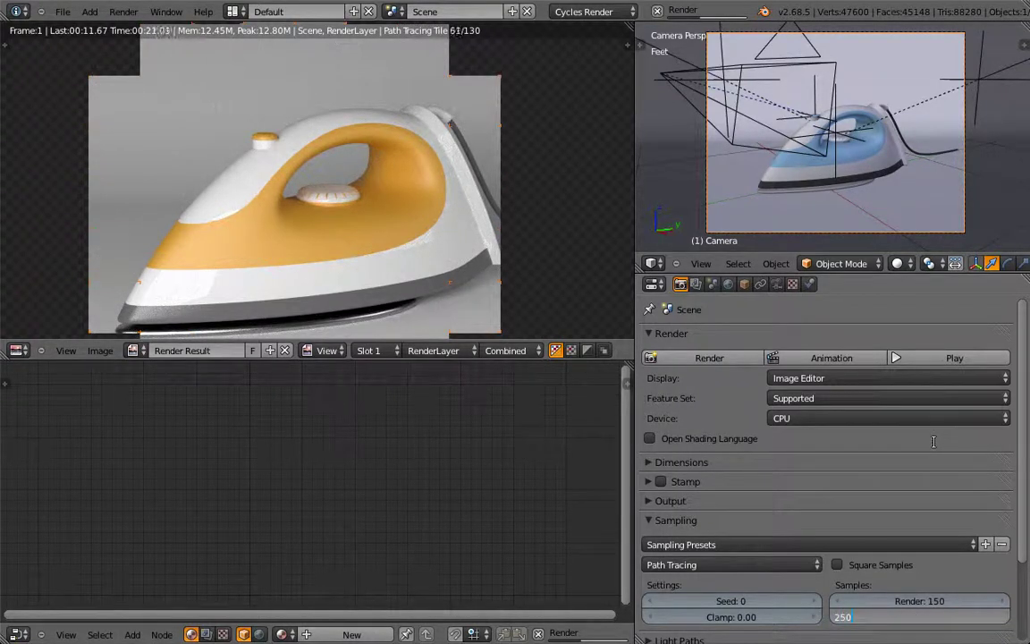
key("Escape")
key("Escape")
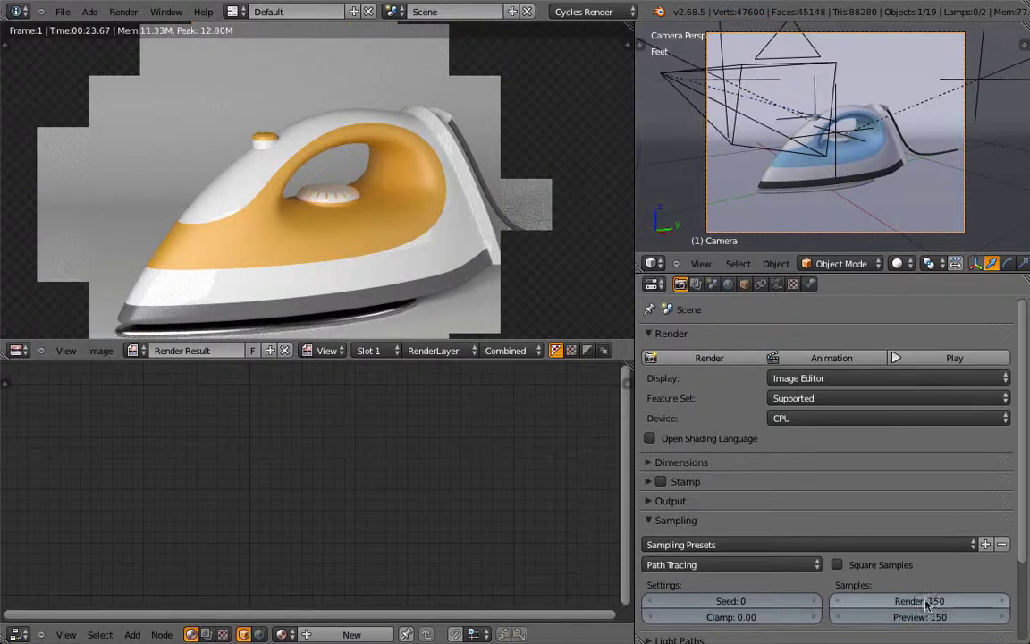
left_click(924, 601)
type("2")
key("Return")
key("Escape")
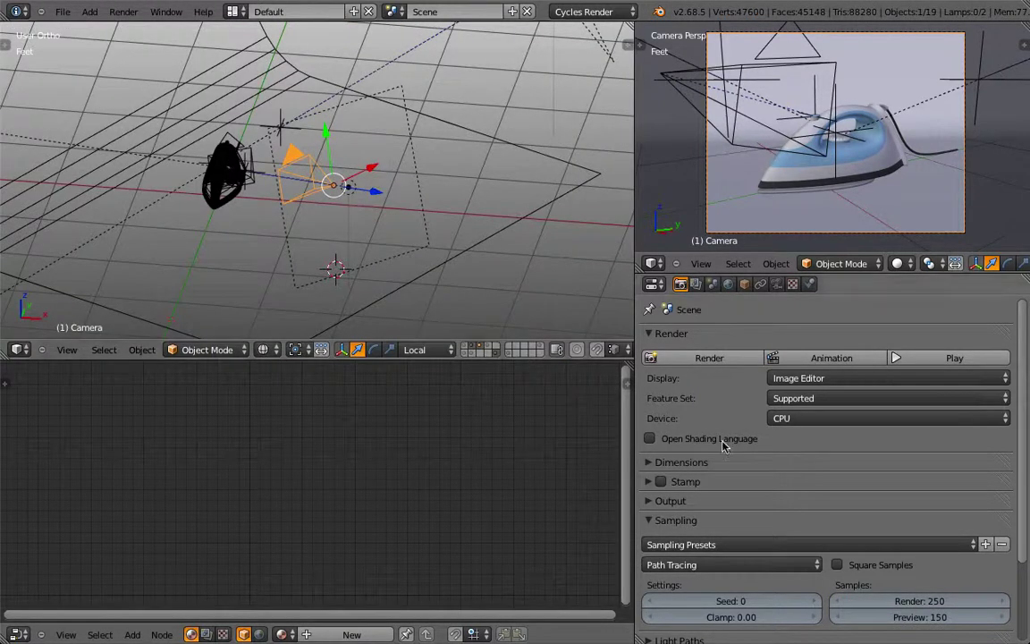
Step: Re-render the iron scene in Cycles at 250 samples and the higher resolution
left_click(707, 358)
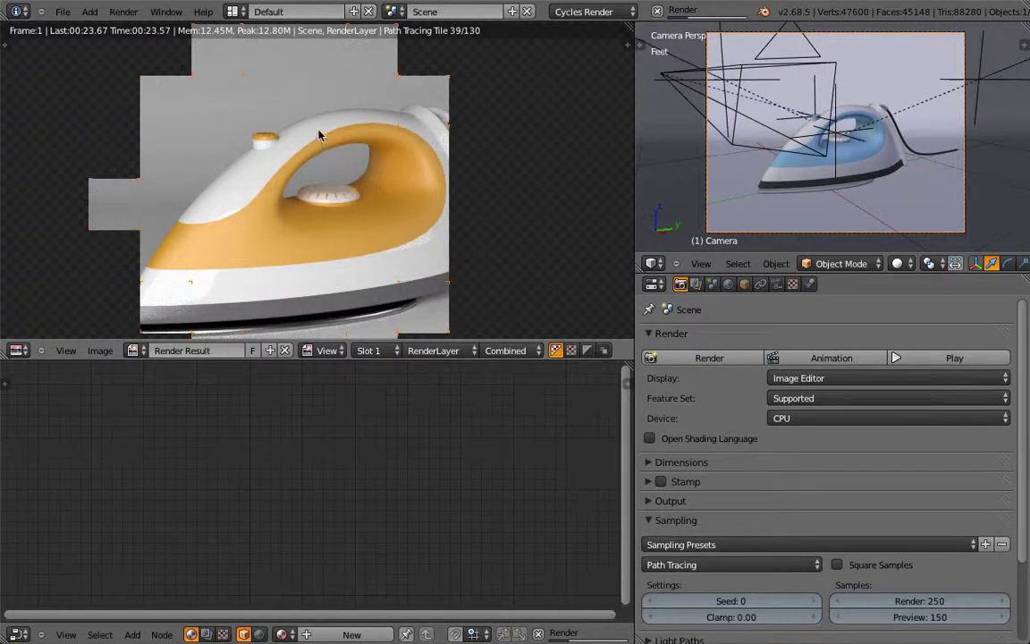
scroll(320, 134, "down", 1)
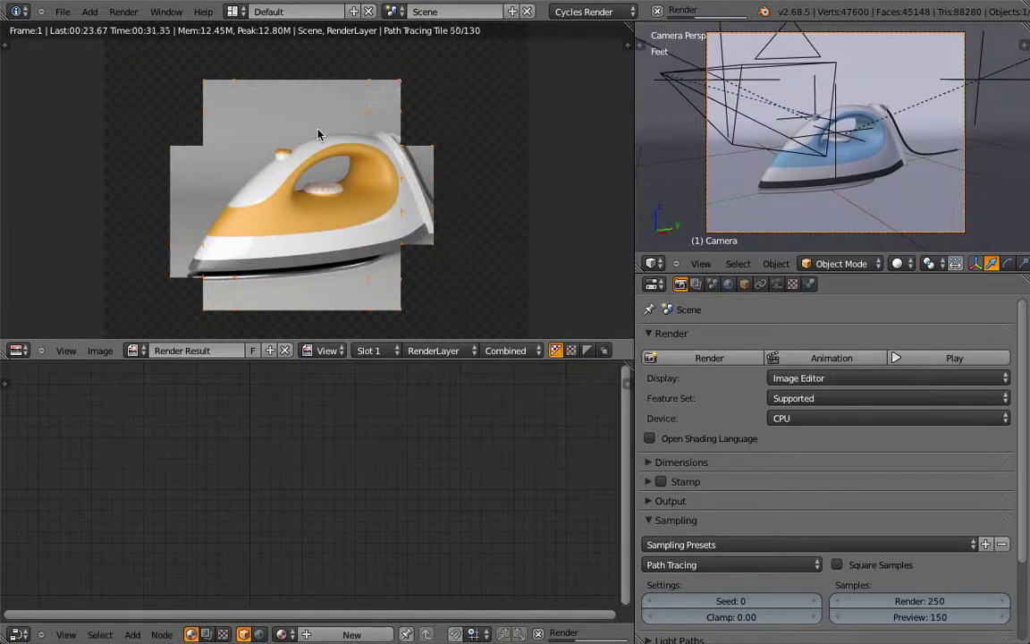
scroll(319, 134, "up", 5)
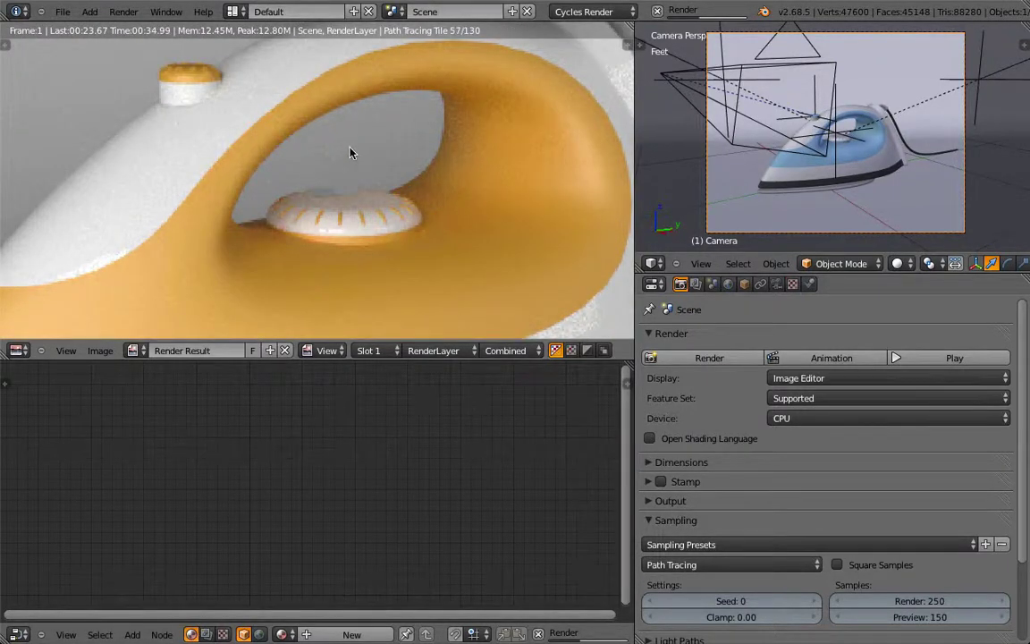
scroll(366, 154, "down", 4)
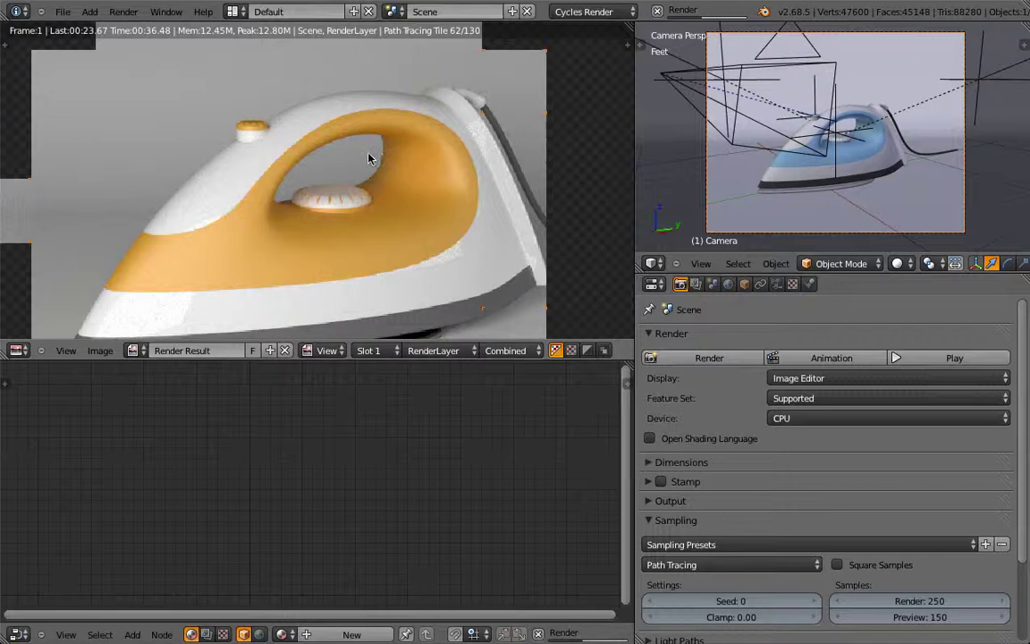
scroll(368, 158, "up", 6)
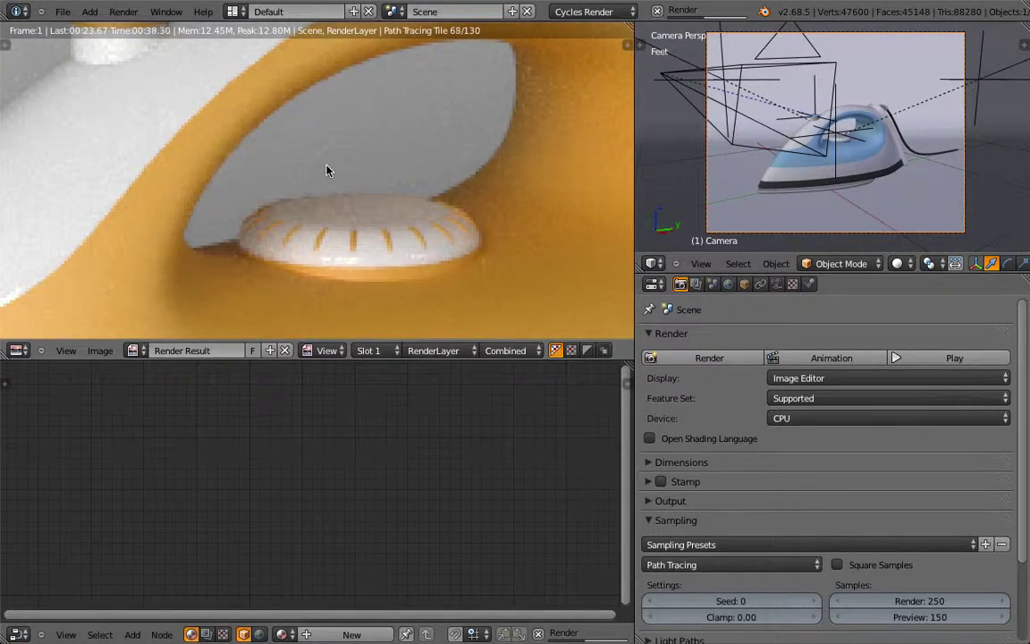
scroll(329, 170, "down", 5)
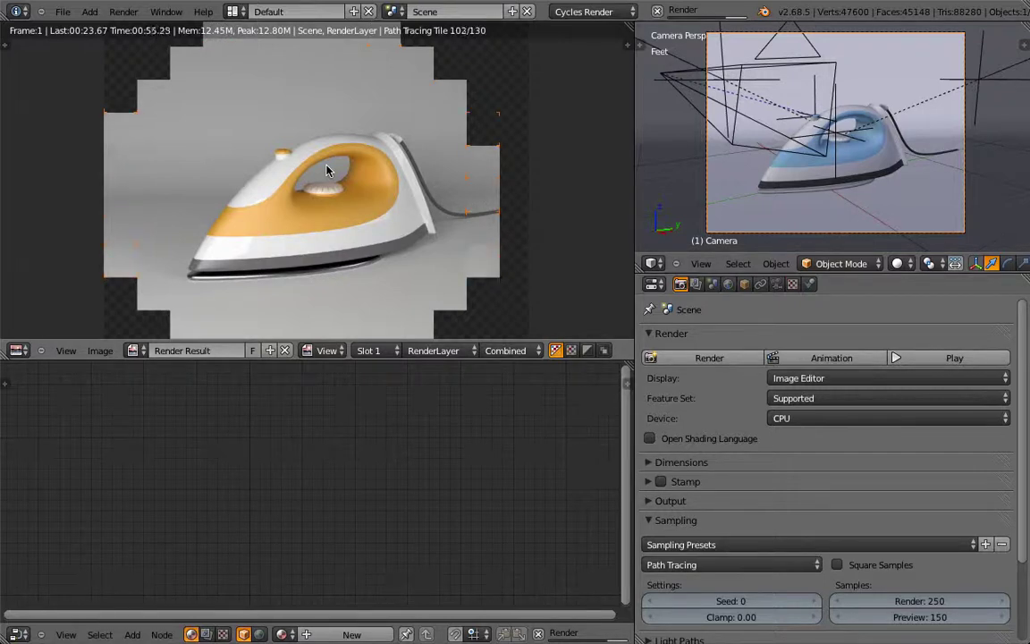
scroll(315, 150, "down", 2)
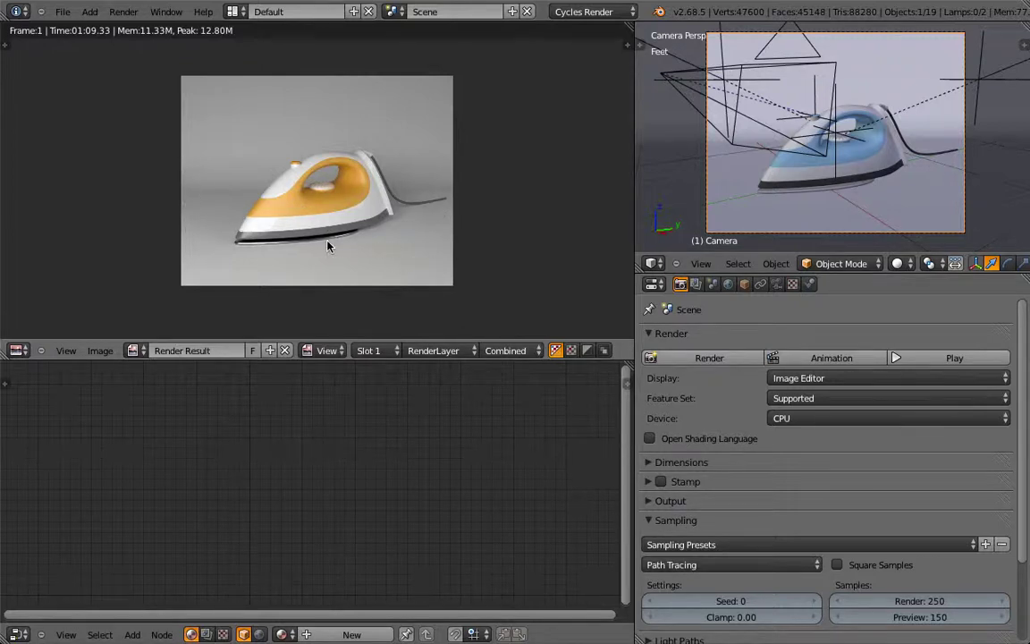
Step: Wait for the 250-sample render to complete in 01:09.33 with a 12.80M memory peak
scroll(327, 244, "up", 4)
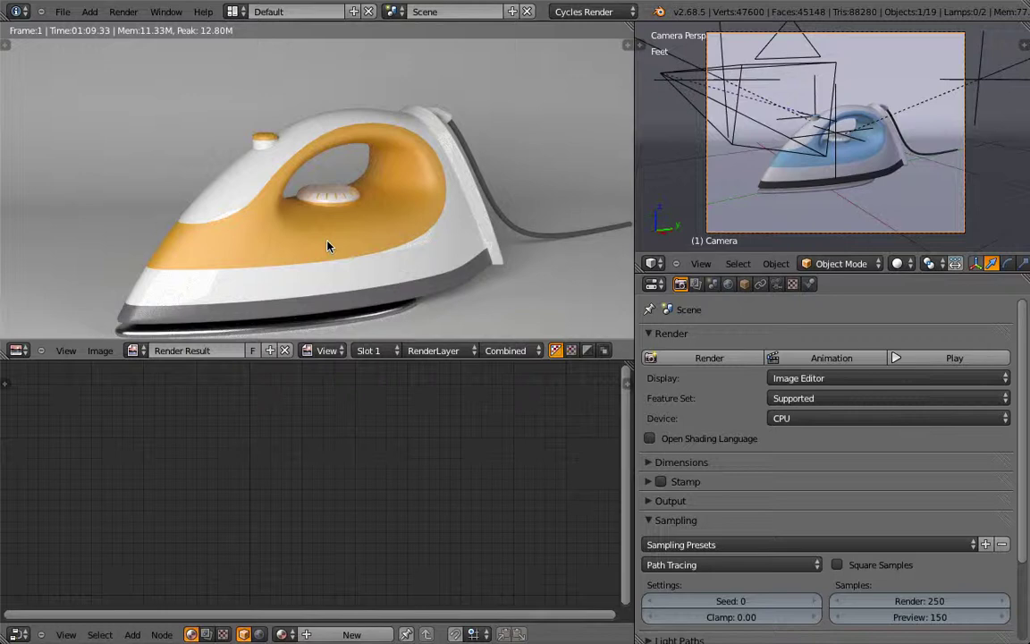
scroll(327, 246, "down", 4)
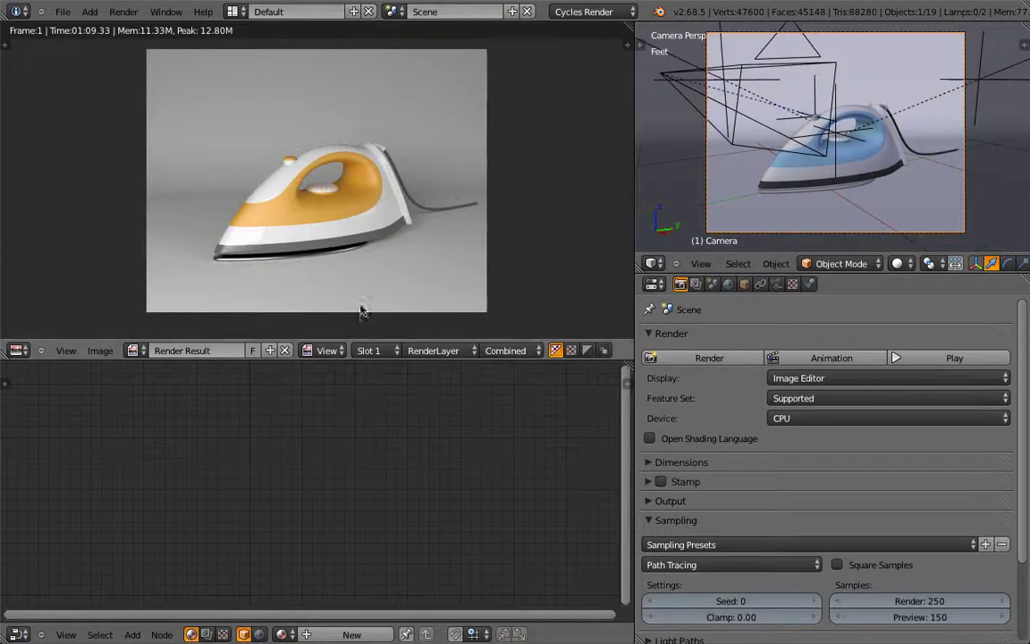
Step: Save the render result in JPEG format as 'Rendering Test.jpg' in the desktop Iron folder
left_click(99, 351)
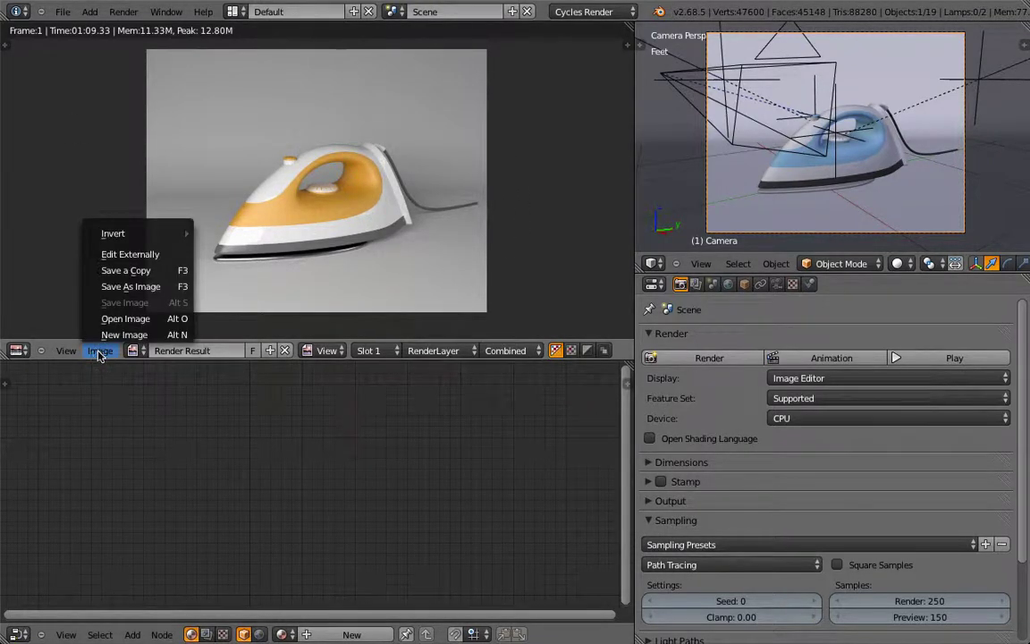
left_click(159, 291)
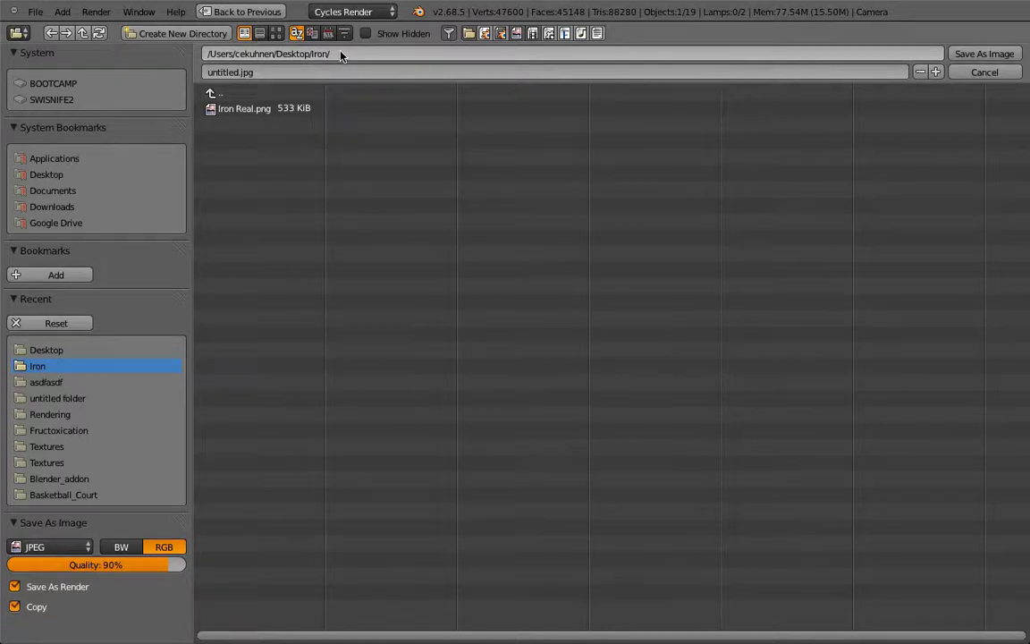
left_click(36, 547)
left_click(36, 547)
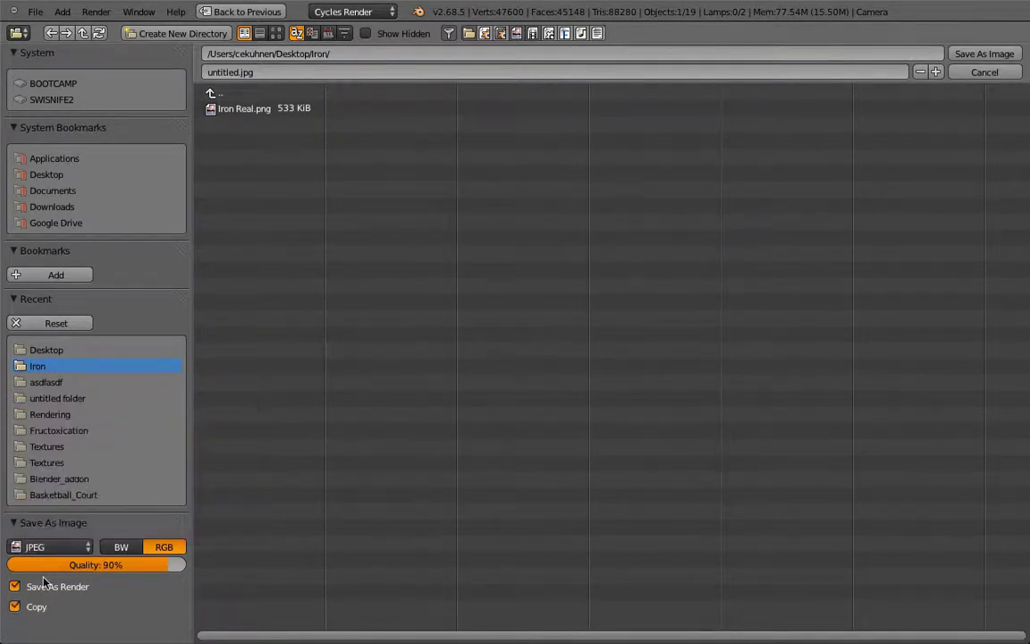
left_click(45, 547)
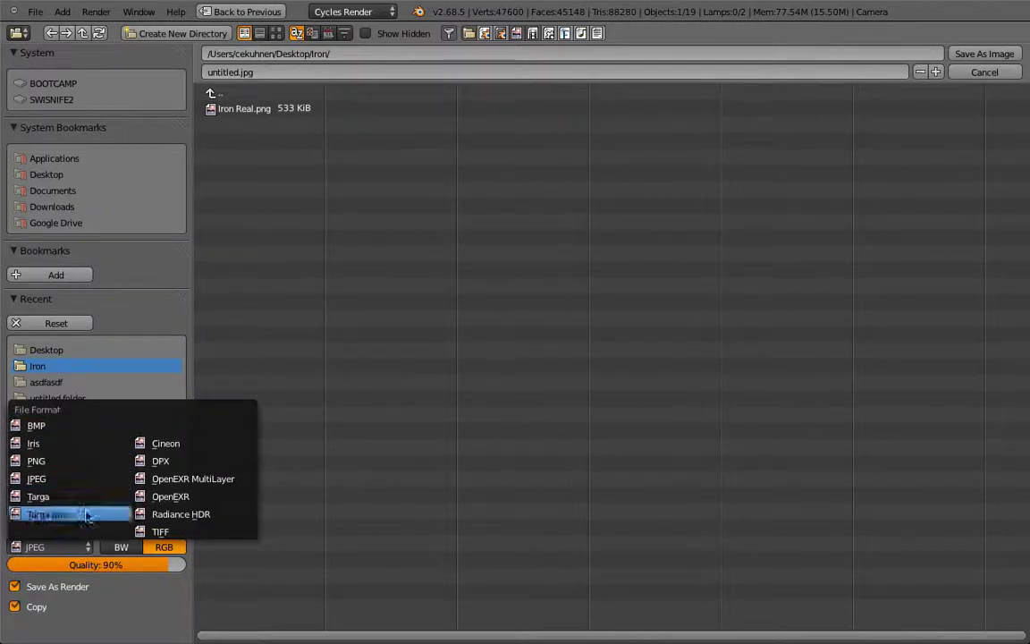
left_click(341, 73)
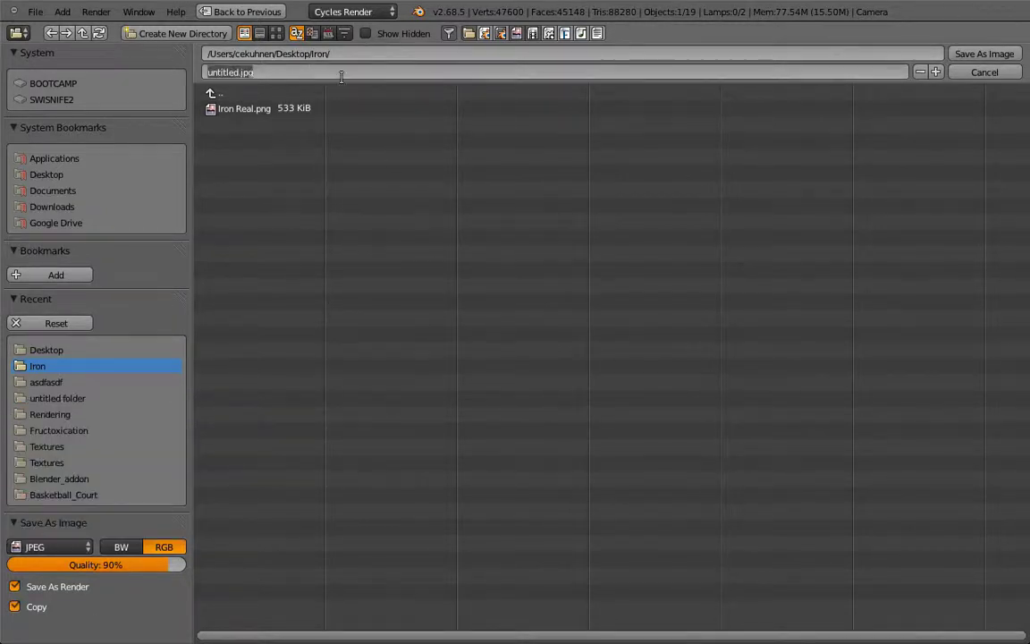
type("Rendering")
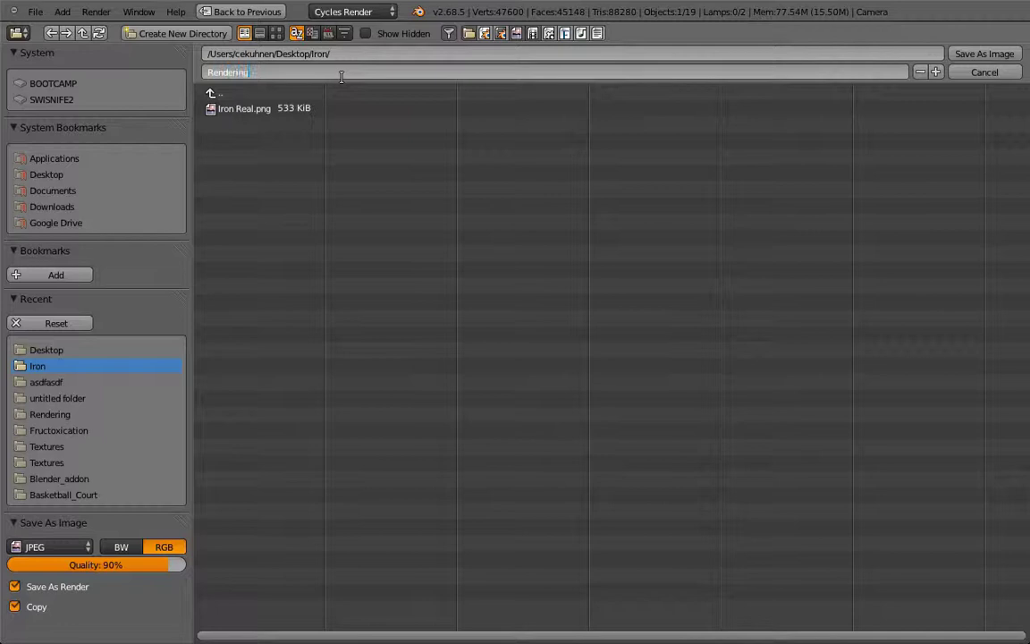
type(" Test")
key("Return")
left_click(988, 54)
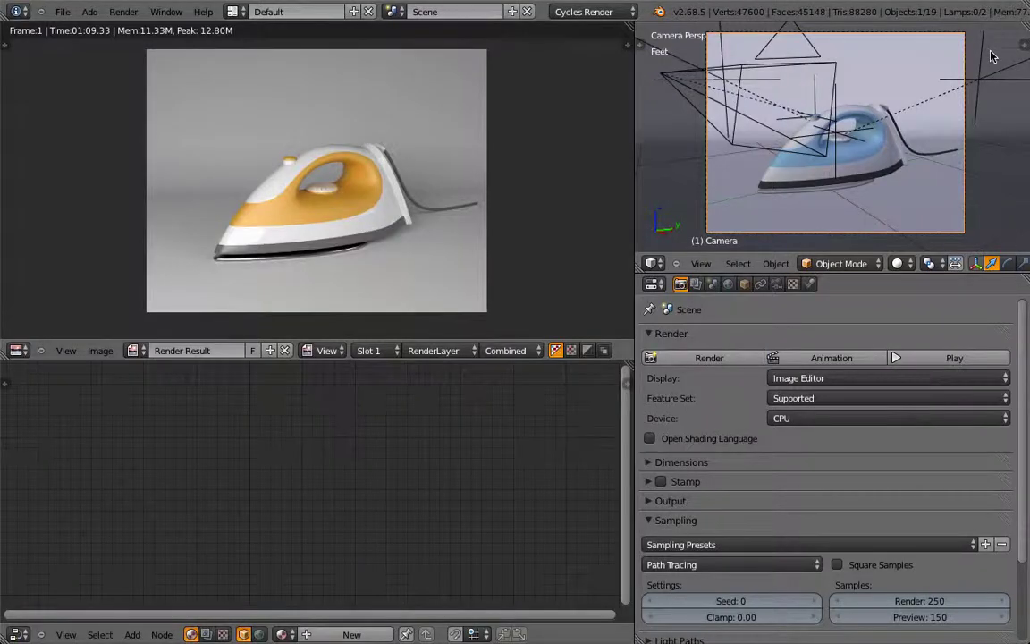
Step: Preview Rendering Test.jpg in Finder's Iron folder to confirm the render, then return to Blender
key("super+Tab")
key("super+Tab")
key("super+Tab")
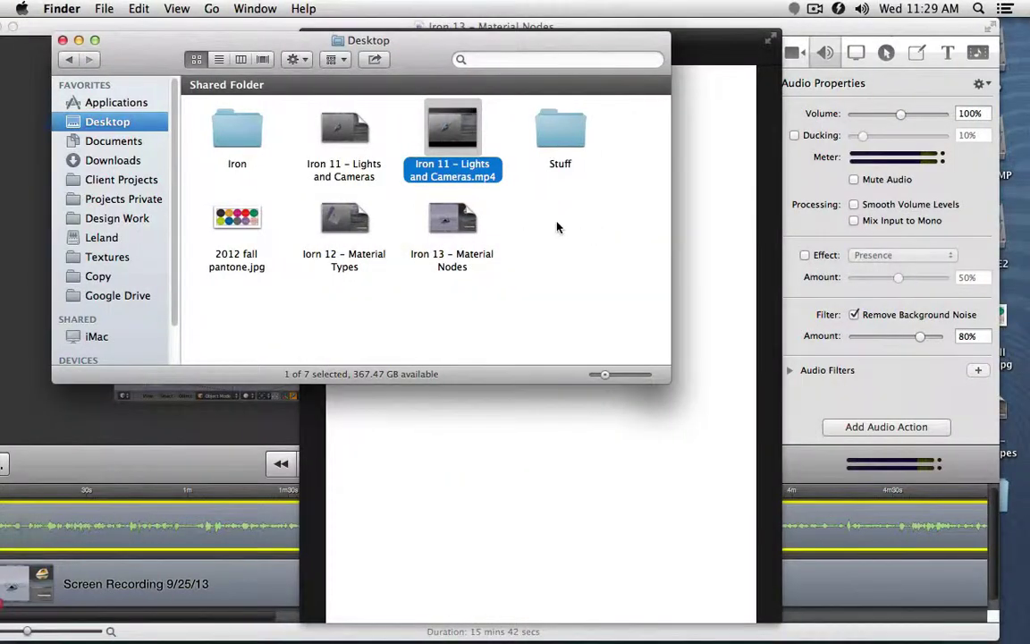
left_click(571, 213)
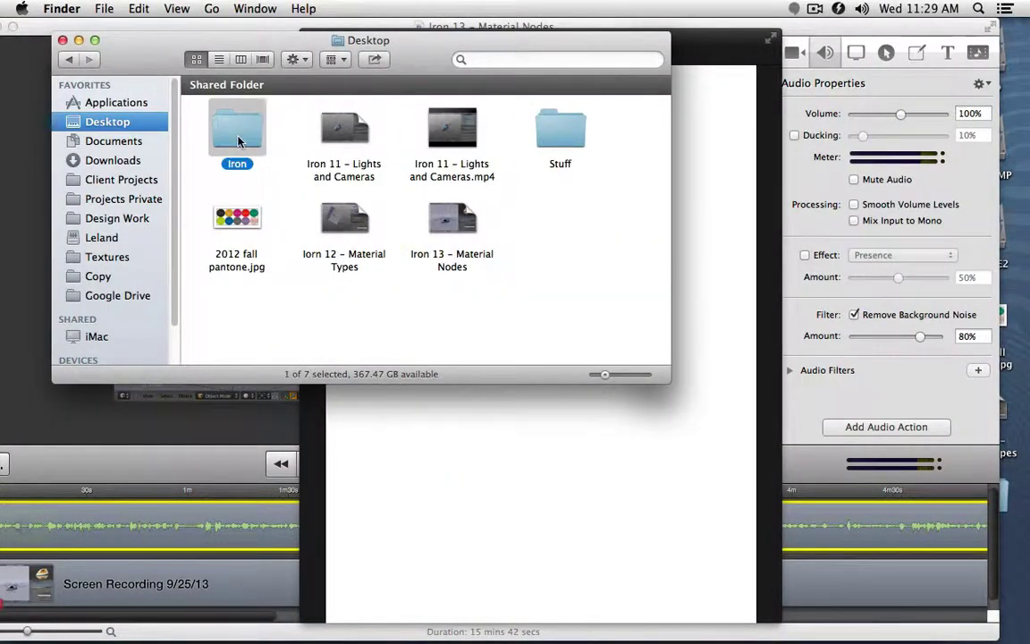
double_click(213, 122)
left_click(399, 251)
key("space")
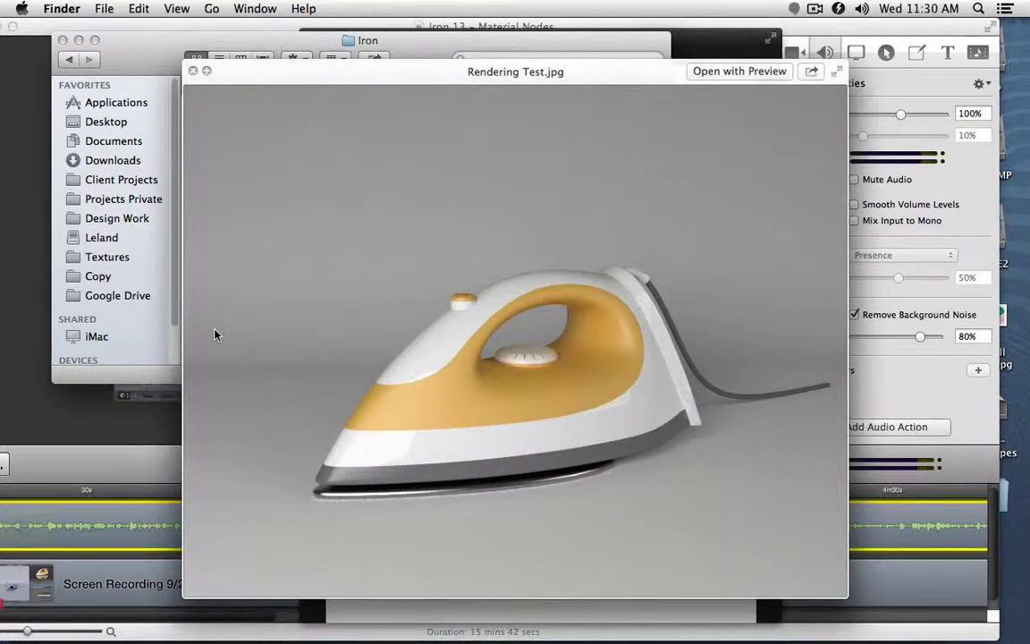
key("space")
key("super+Tab")
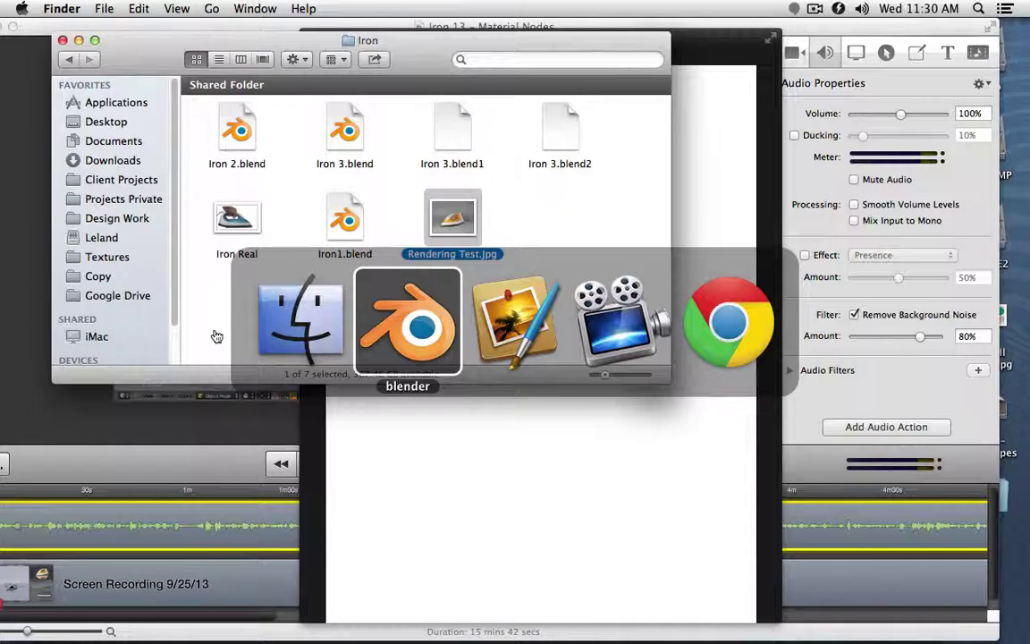
key("super+Tab")
key("super+Tab")
key("super+shift+Tab")
key("super+shift+Tab")
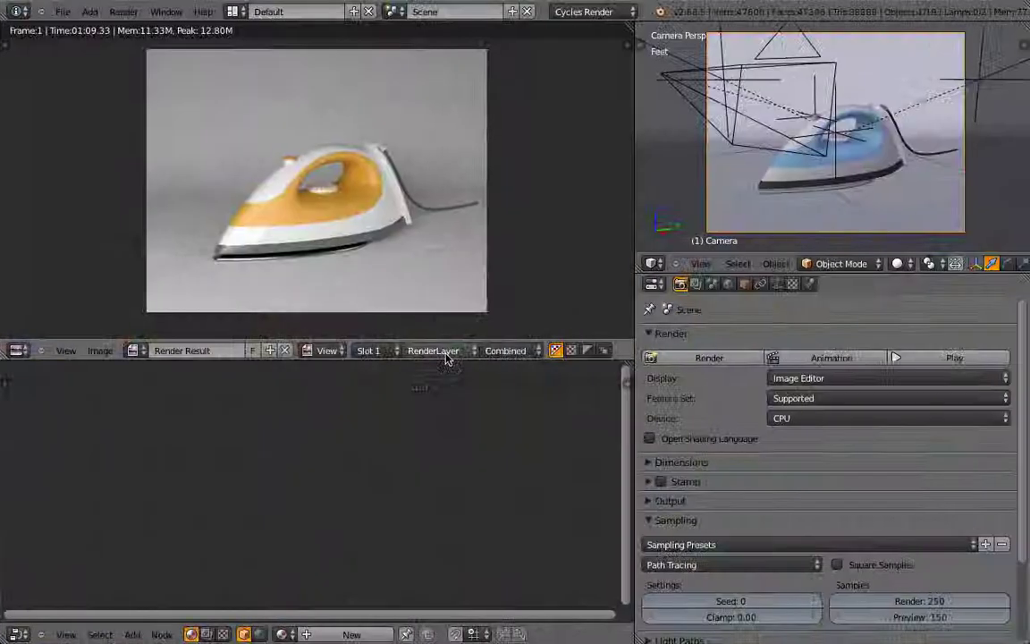